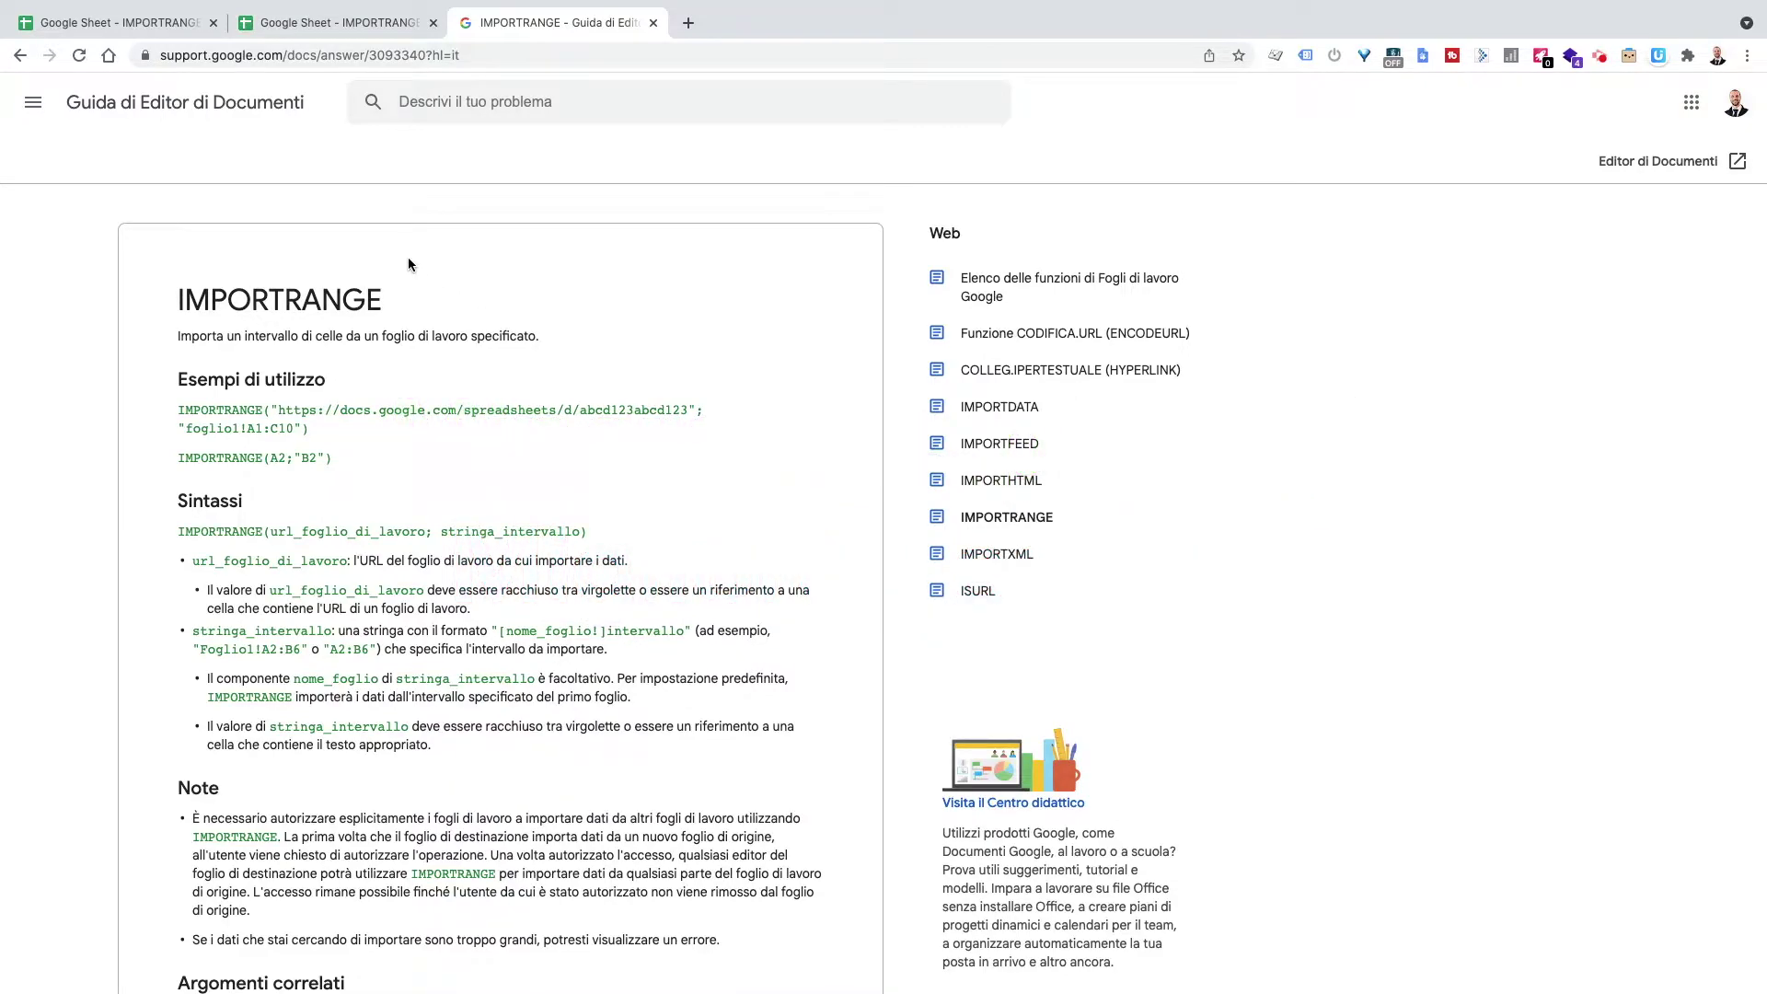
Switch to the source spreadsheet, view sito1 and sito2, and add a sheet after sito2 named foglio_cliente.
key("ctrl+Tab")
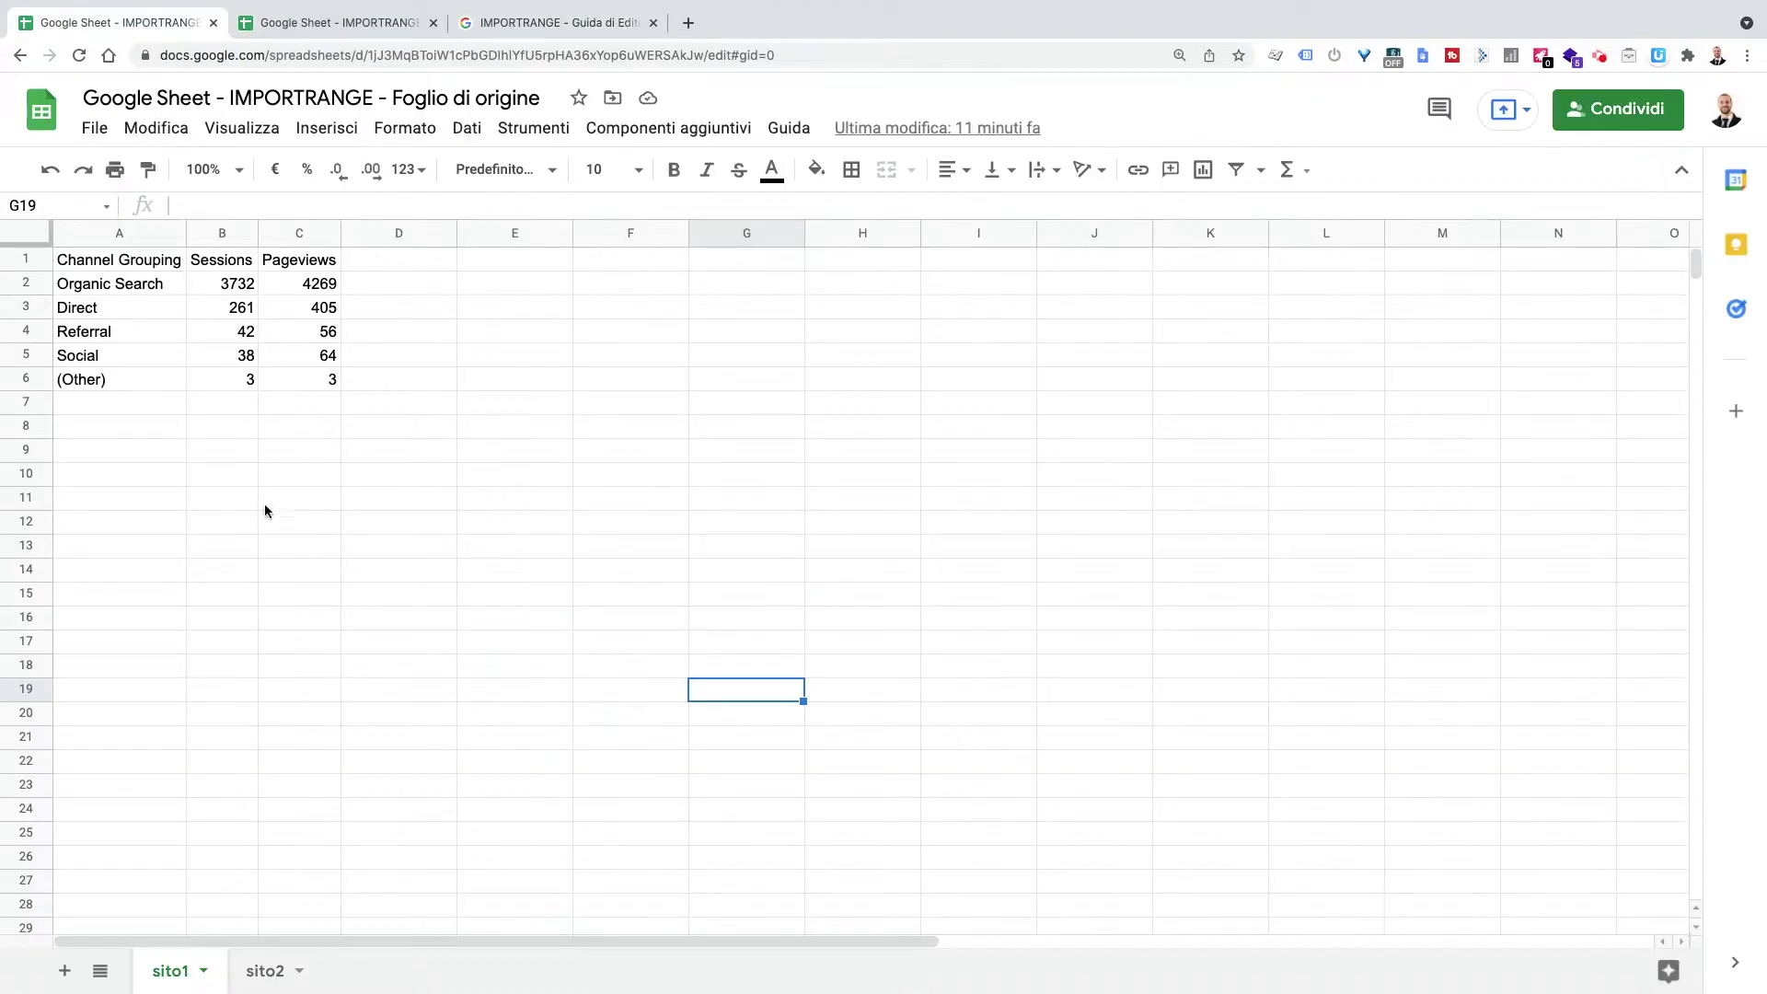
left_click(257, 972)
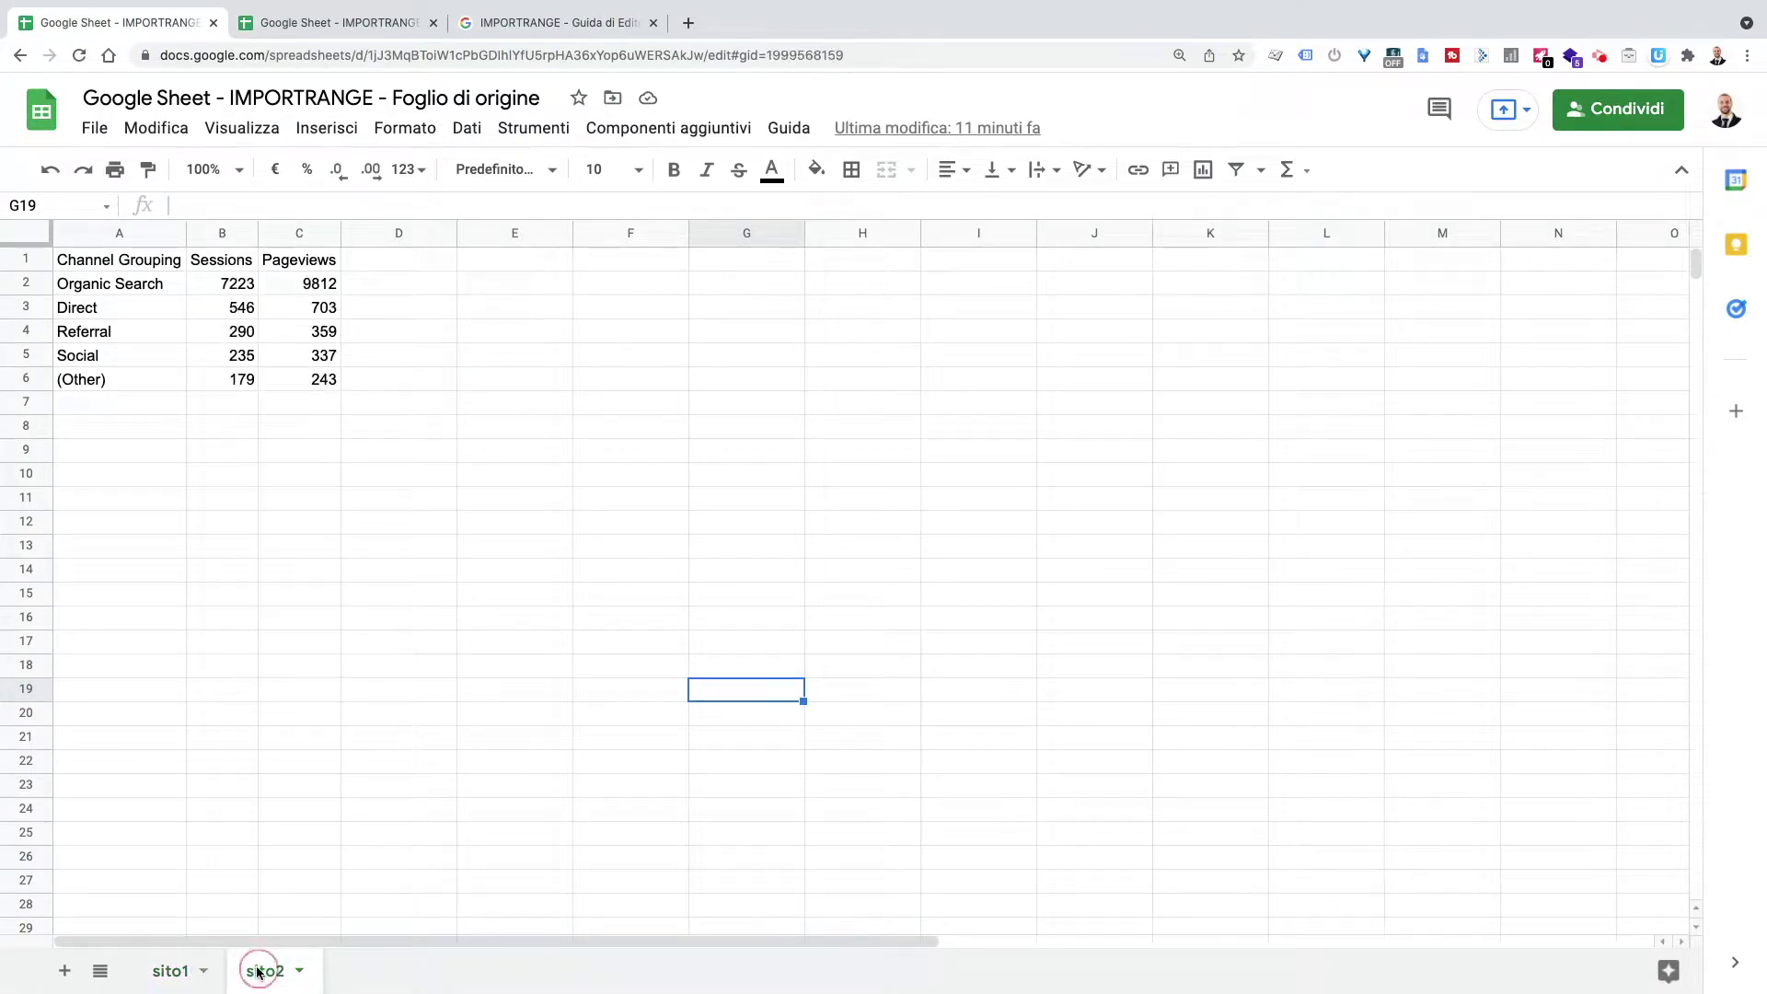
left_click(171, 976)
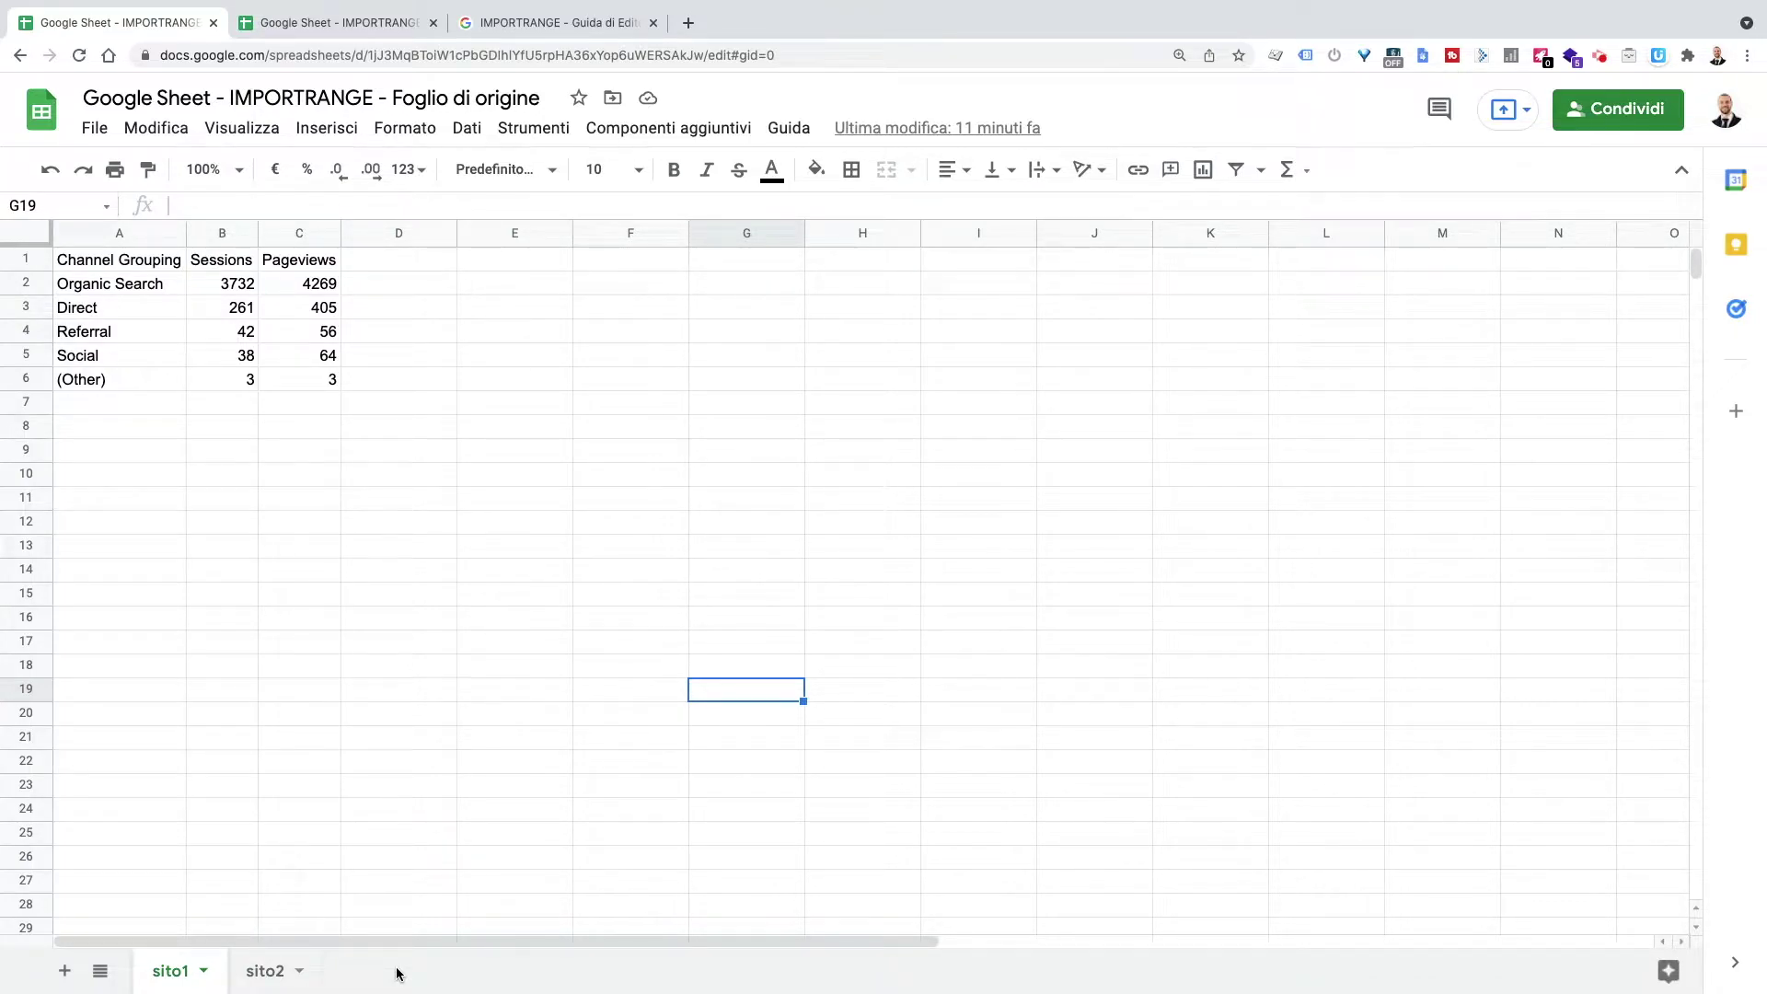
left_click(66, 973)
left_click(304, 976)
left_click_drag(304, 976, 414, 971)
double_click(368, 971)
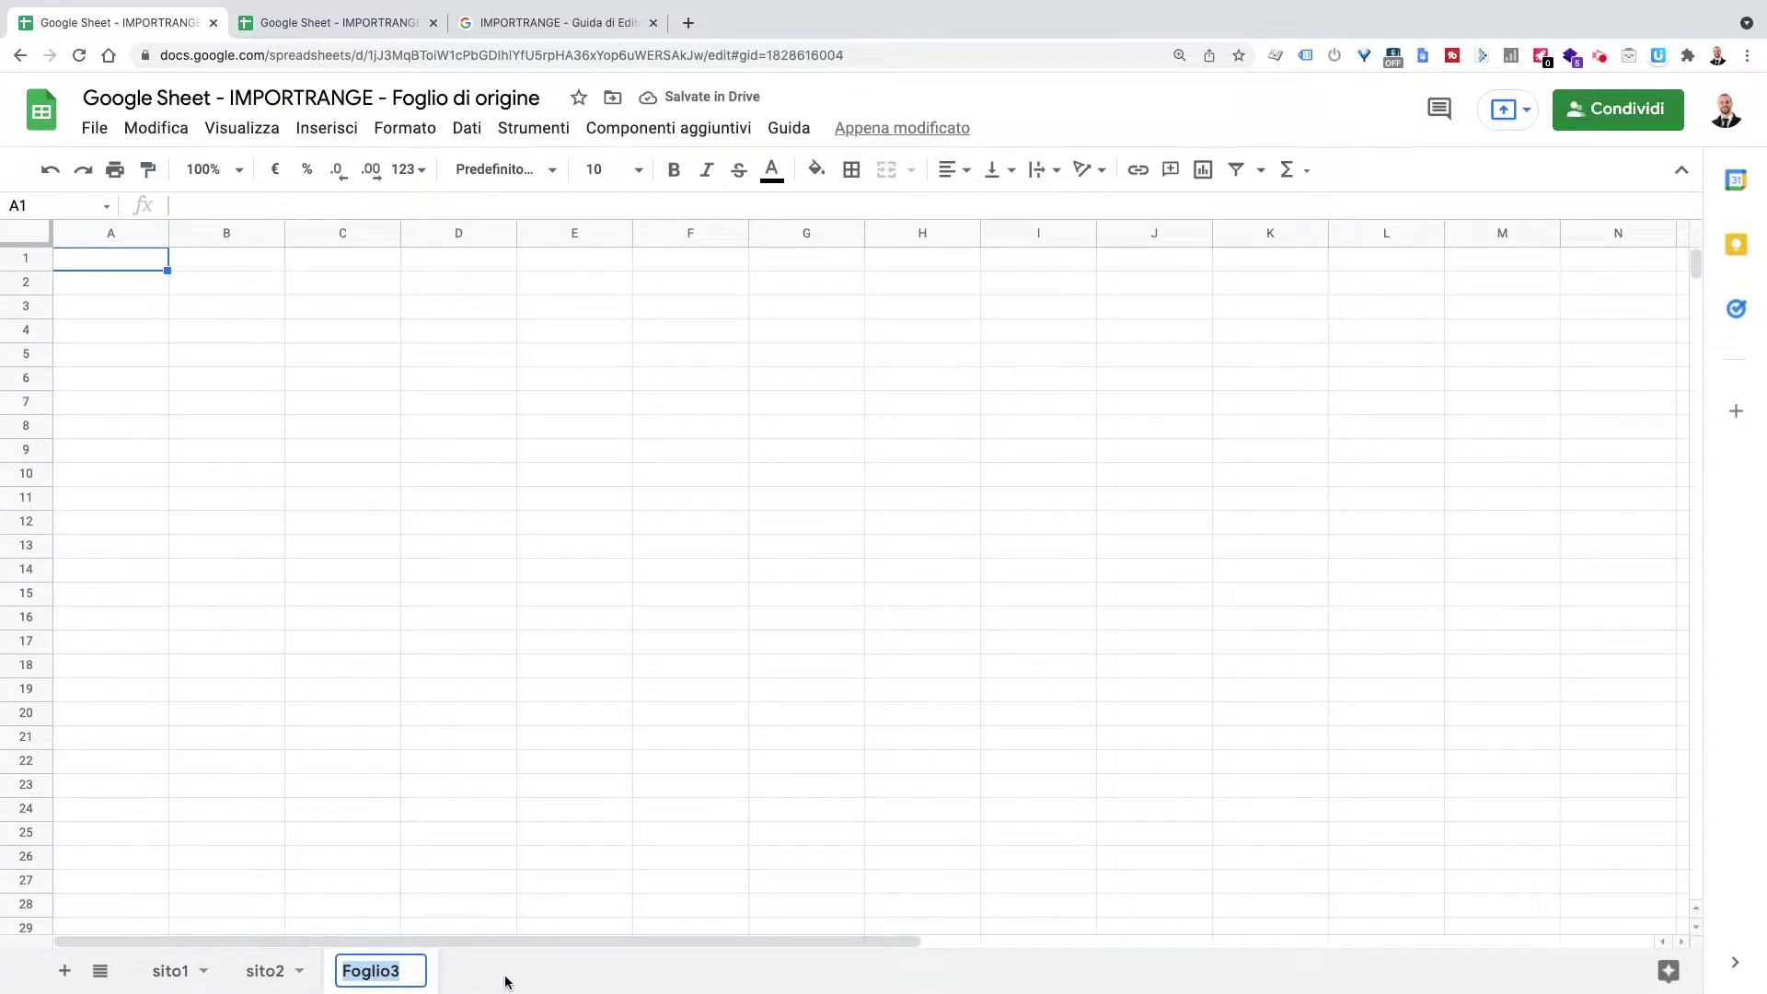
type("foglio")
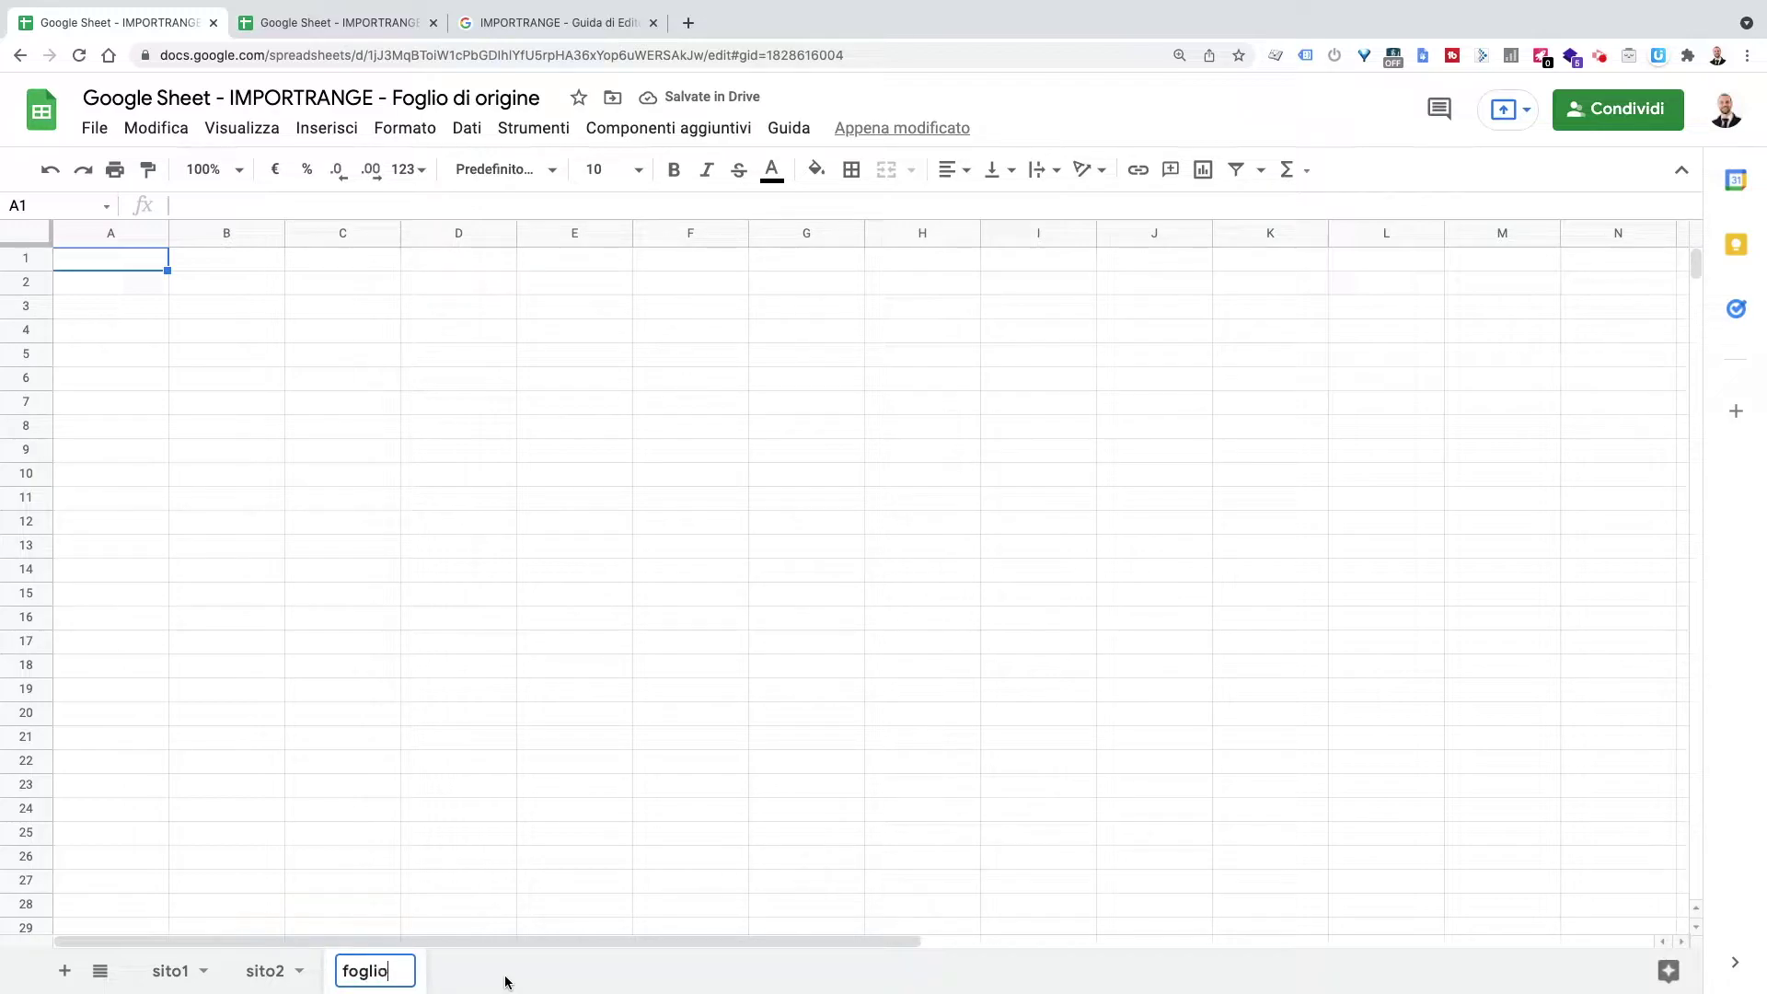
type("_cliente")
key("Return")
Label A1 "sito1", fill A2:C7 with references starting from =sito1!A1, and fit column A to its contents.
left_click(118, 262)
type("sito1")
key("Return")
type("Channel Grouping")
key("Return")
left_click(103, 285)
left_click_drag(169, 294, 387, 412)
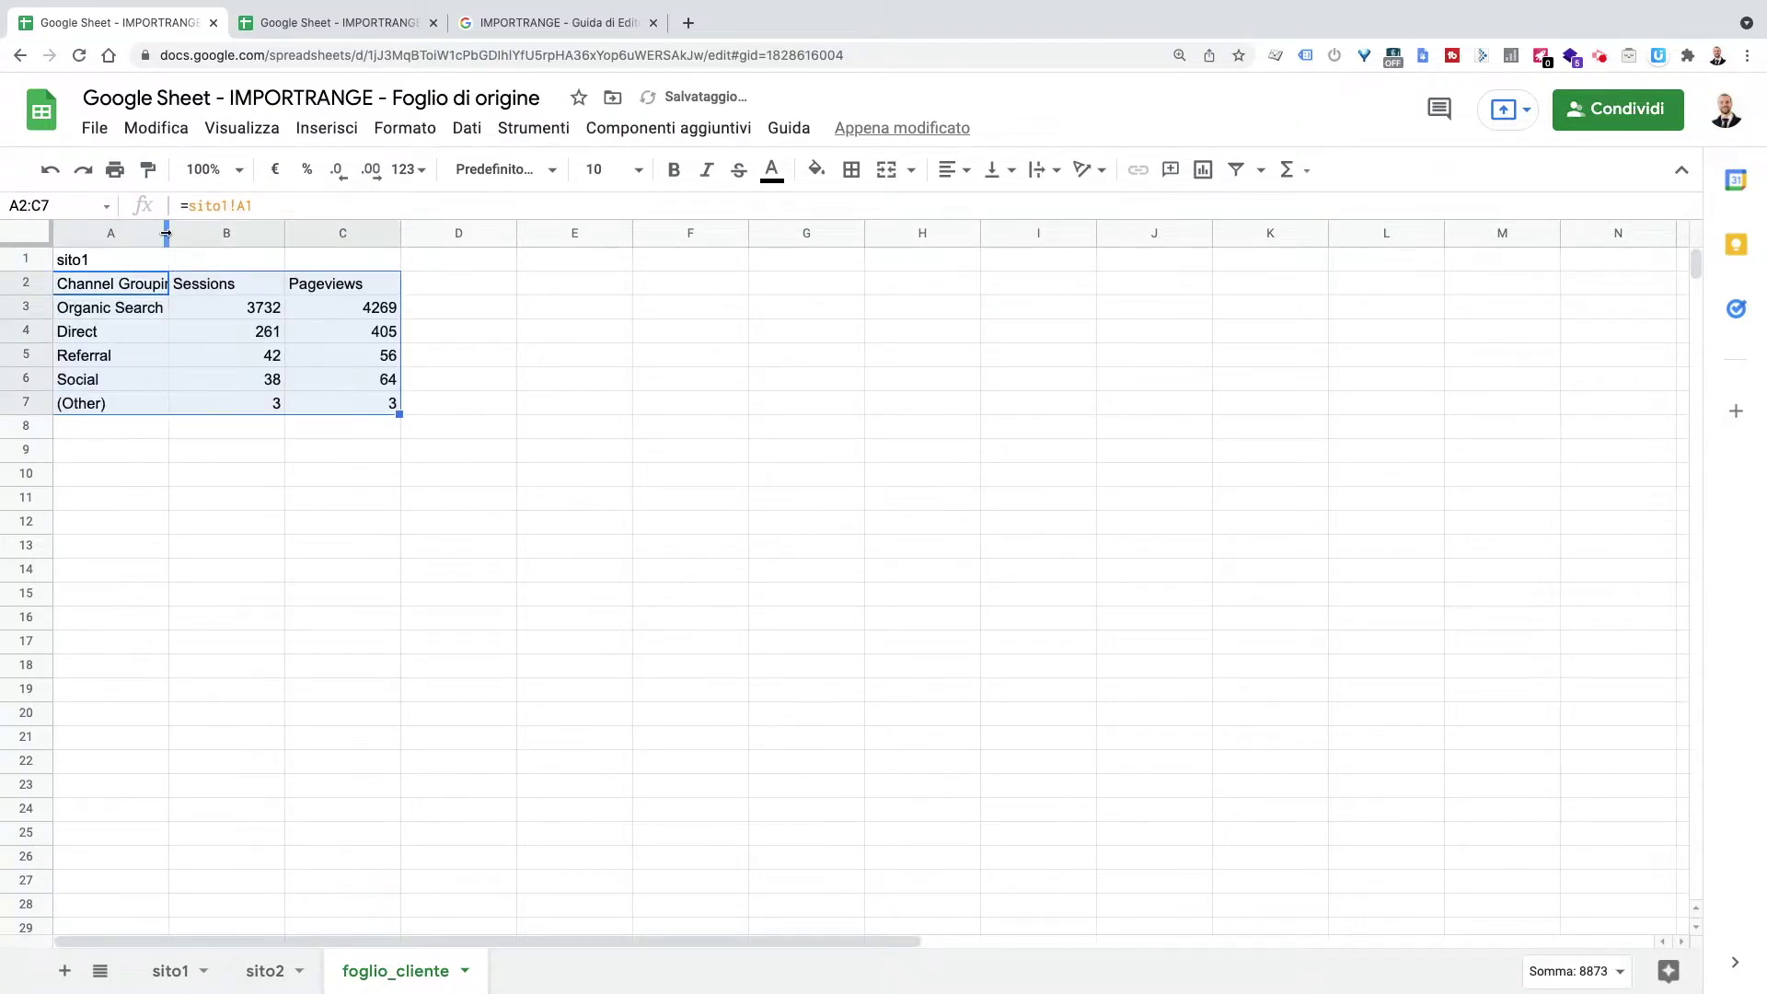
double_click(166, 232)
Label A9 "sito2" and fill A10:C15 with references to the second site's table, starting from =sito2!A1.
left_click(111, 450)
type("sito2")
key("Return")
type("=sito2!A1")
key("Return")
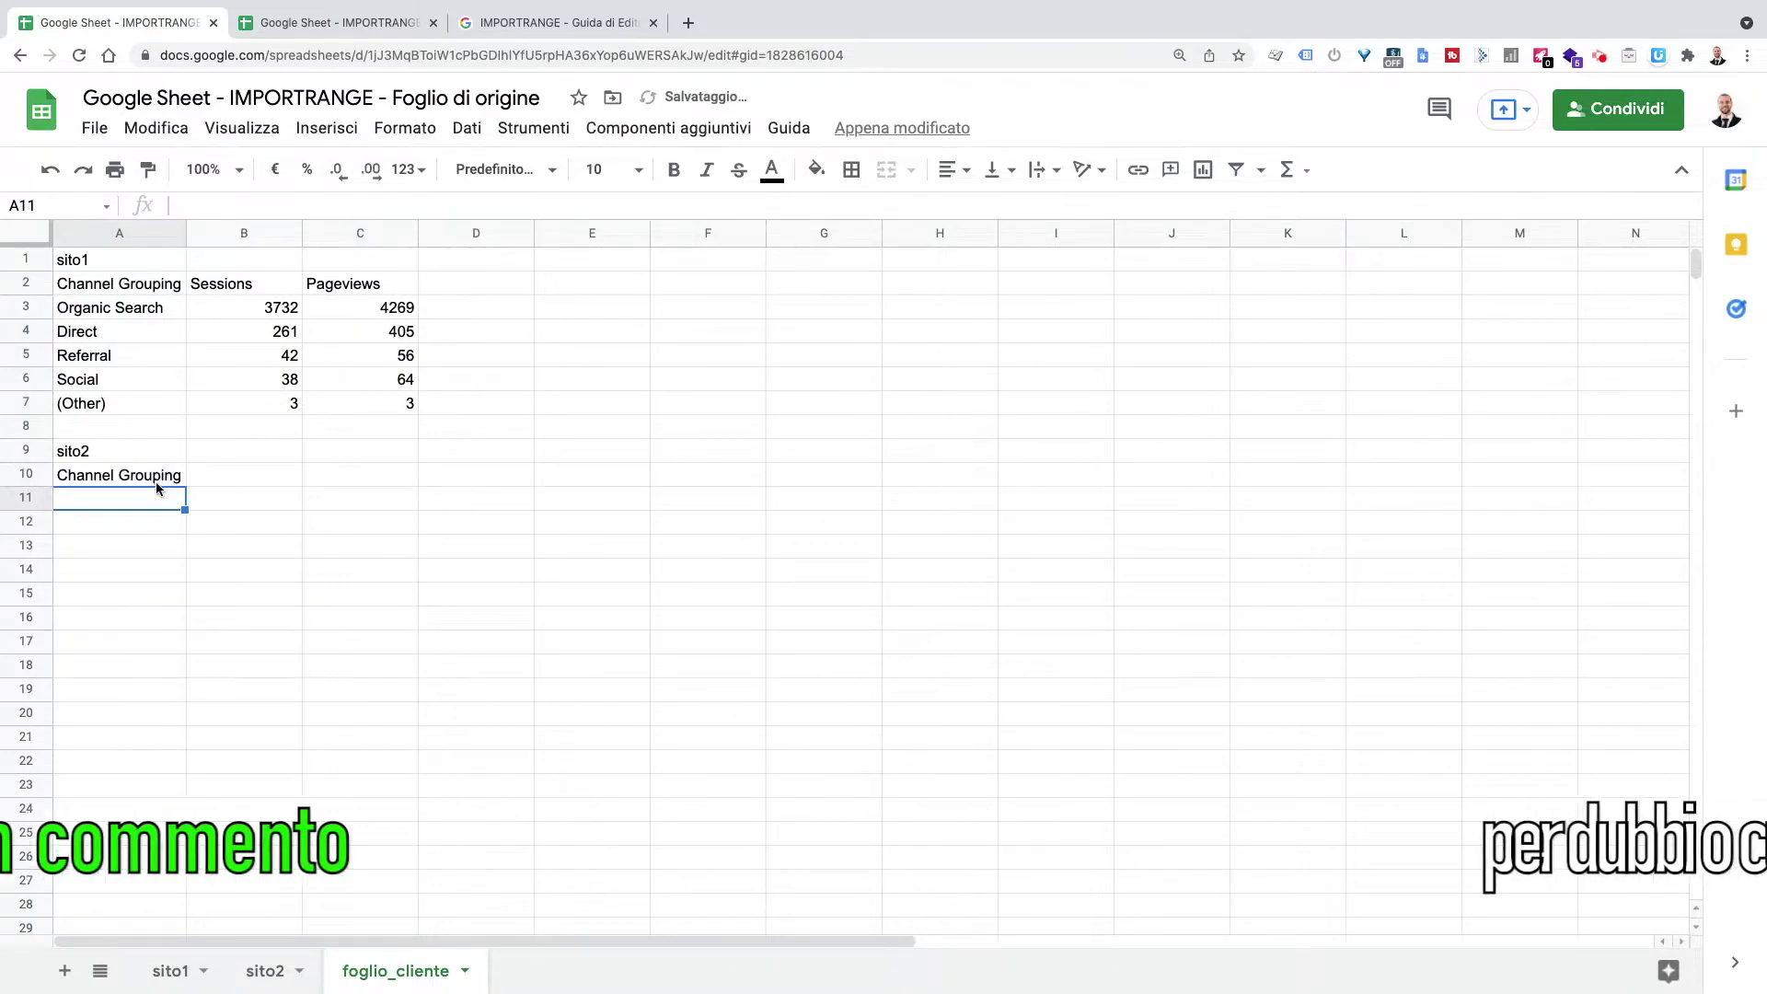
left_click(156, 475)
left_click_drag(185, 487, 405, 598)
Add a "Totale" row in row 18 with =SOMMA(B3:B7)+SOMMA(B11:B15) under Sessions, extended to Pageviews.
left_click(127, 665)
type("Totale")
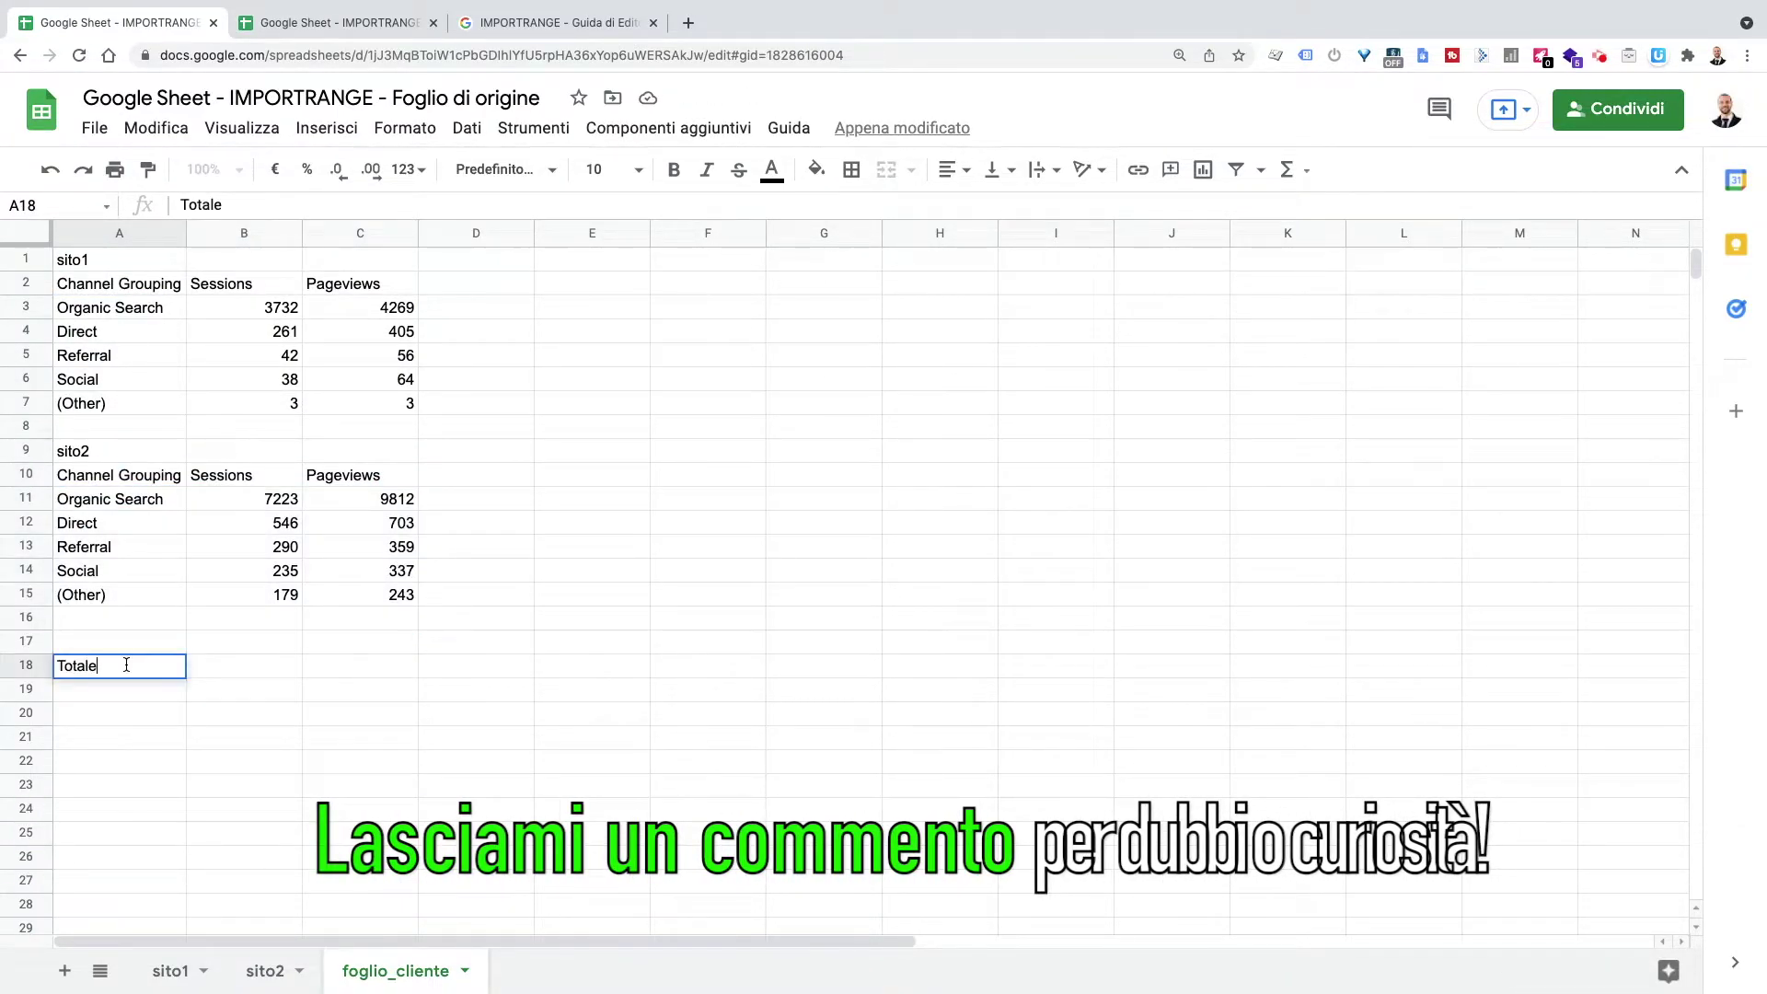
key("Tab")
type("=SOMMA(")
left_click_drag(276, 308, 281, 404)
type(")+SOMMA(")
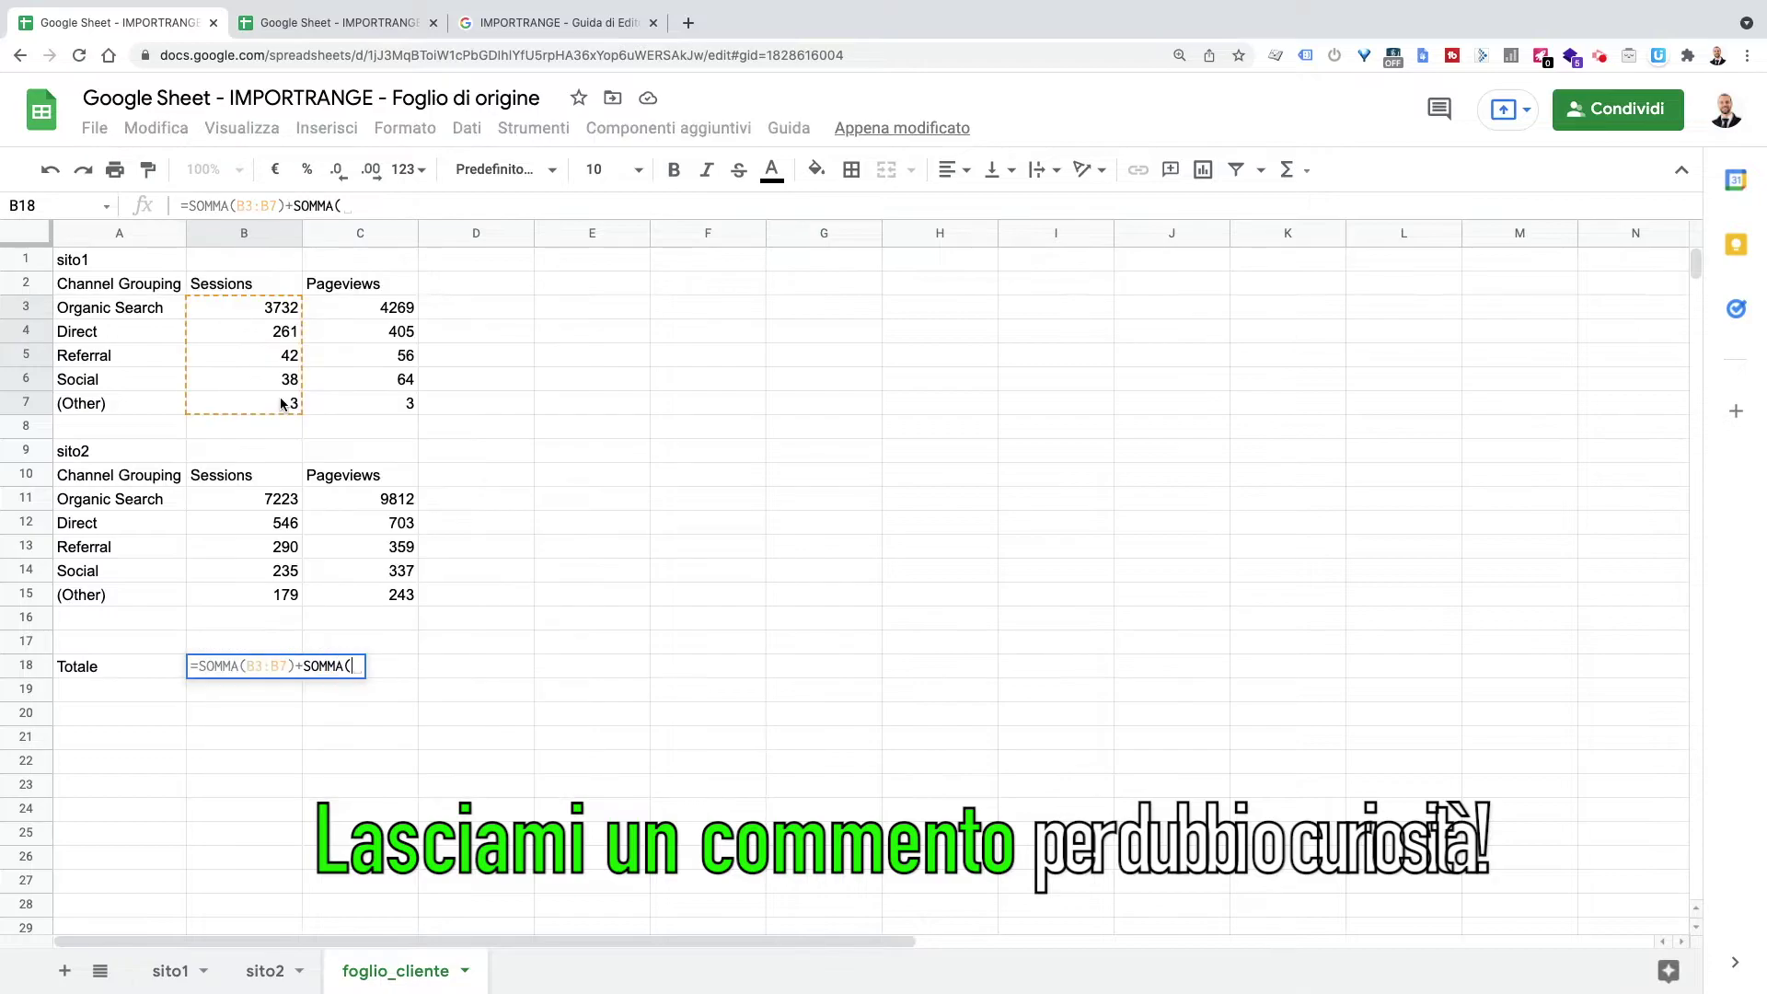
left_click_drag(281, 498, 286, 595)
key("Return")
left_click(276, 666)
left_click_drag(301, 678, 405, 672)
left_click(552, 695)
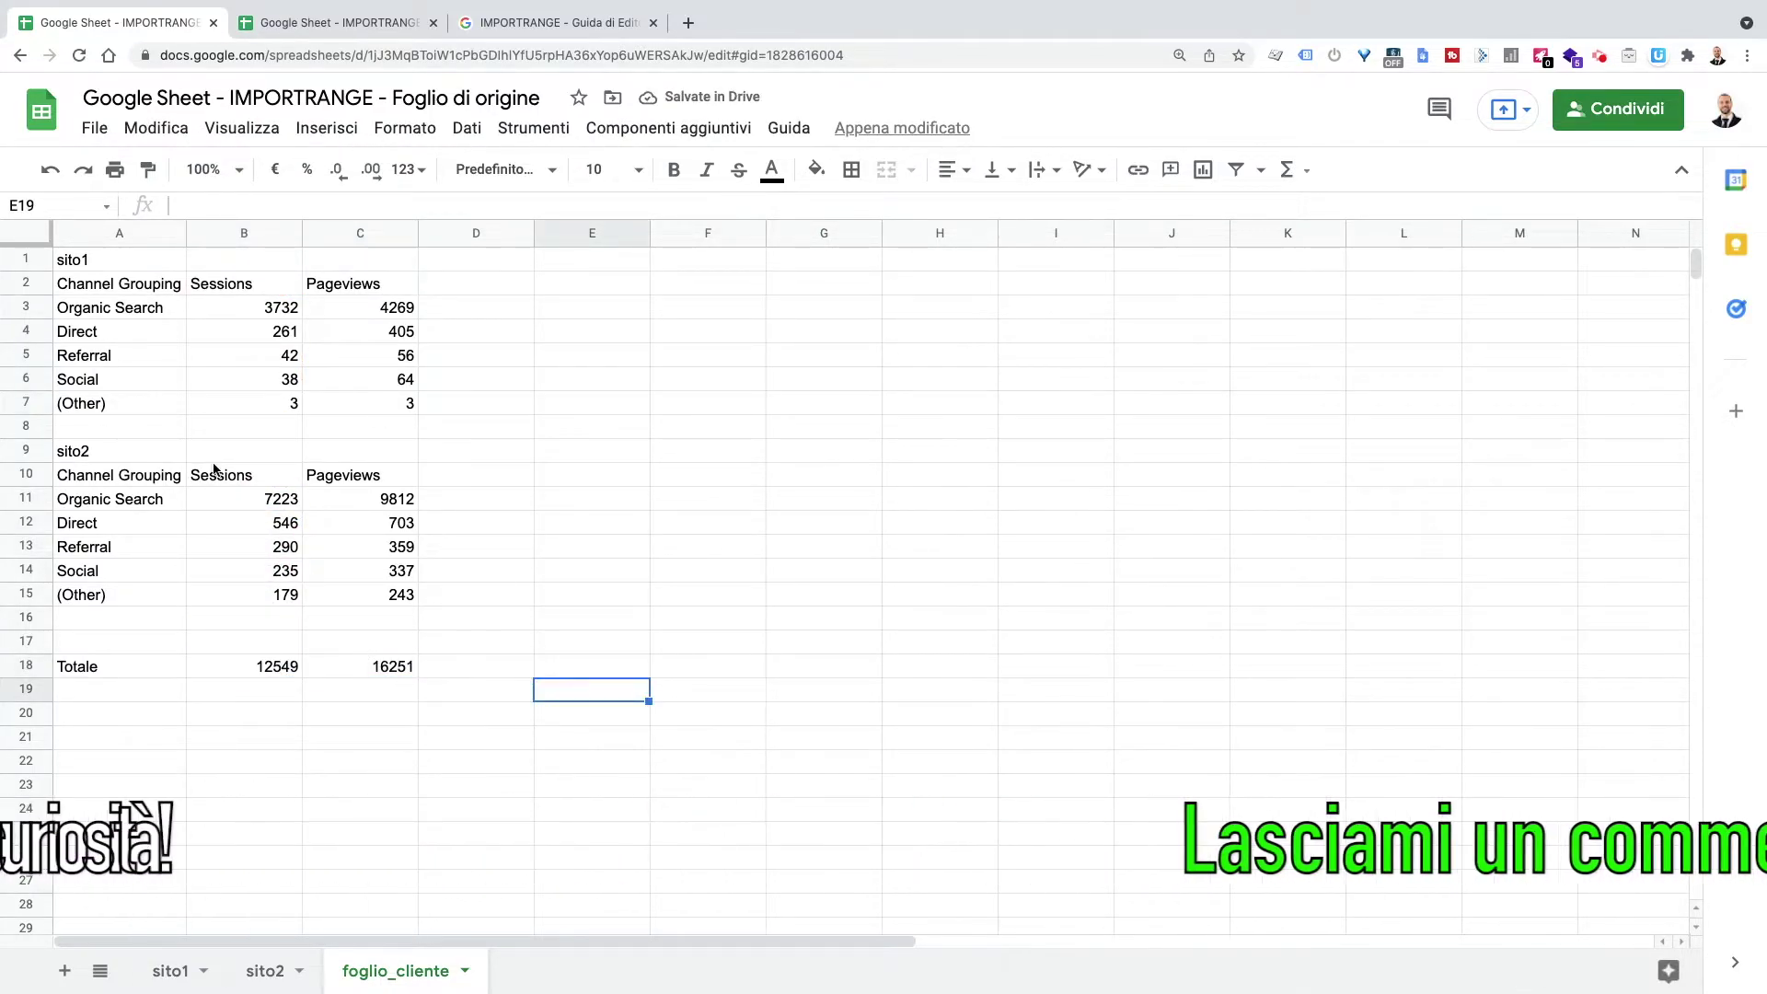
Begin an IMPORTRANGE formula in A1 of the destination spreadsheet, using the source spreadsheet's URL up to /edit as its first argument.
left_click(351, 26)
type("=IMPORT")
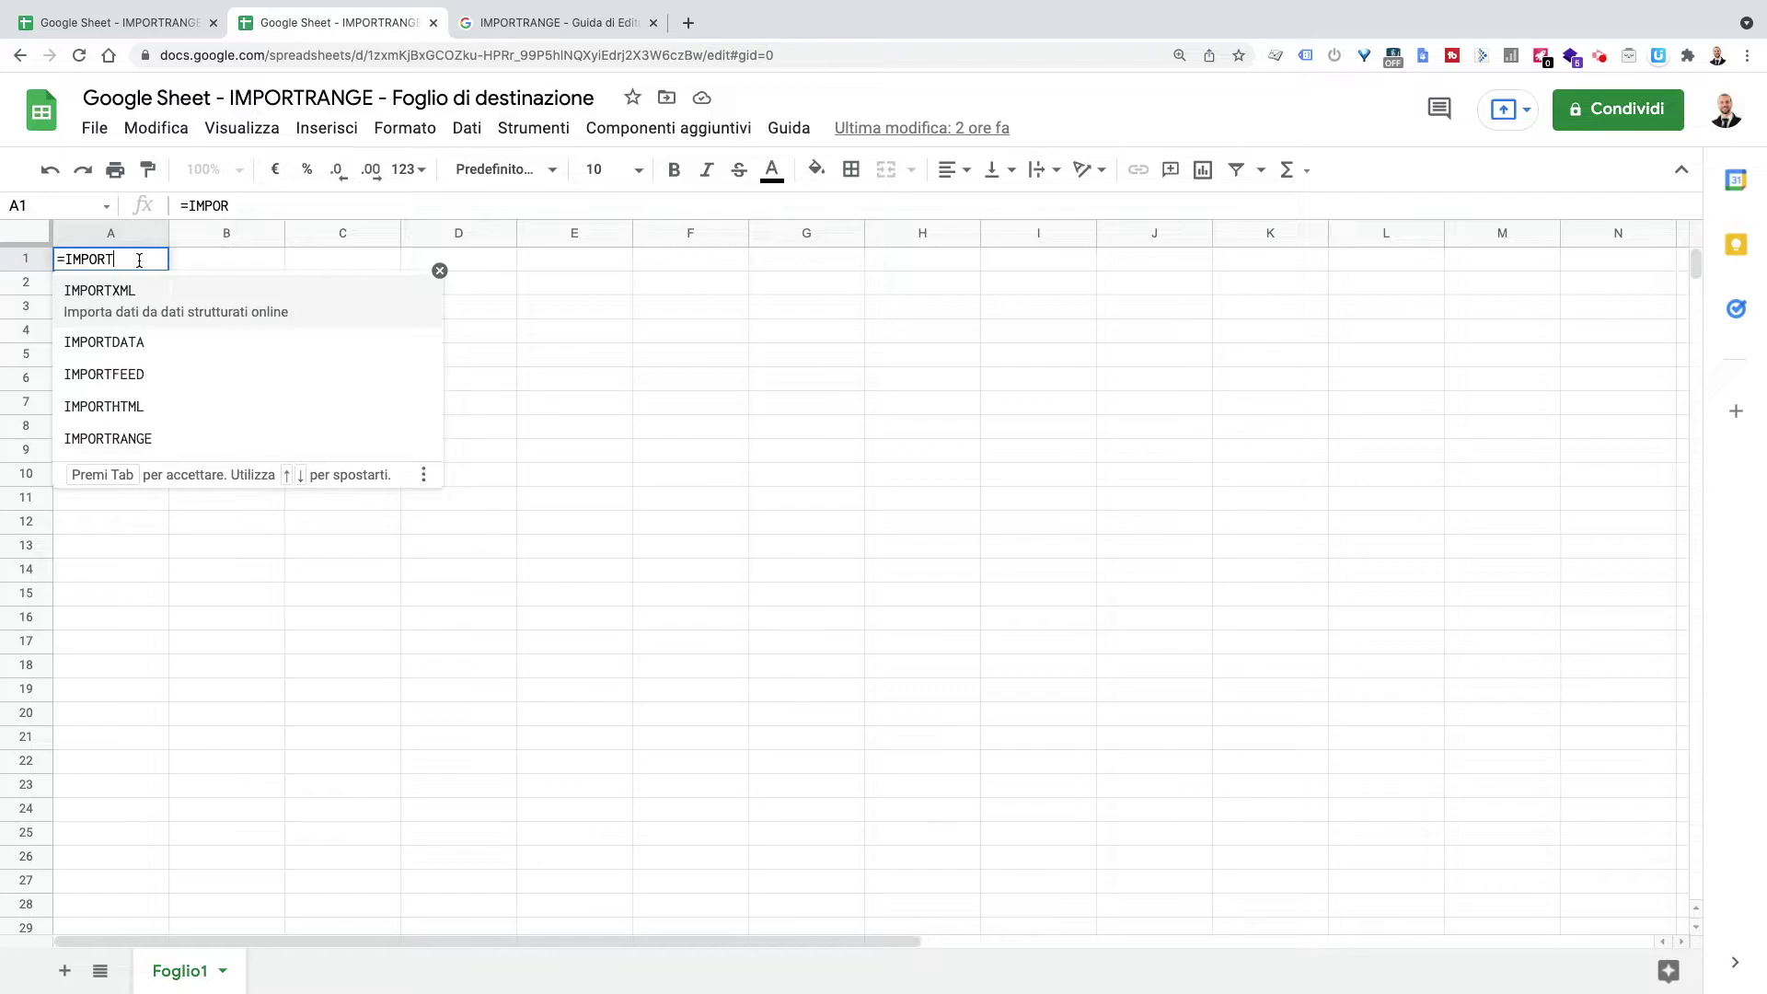
type("RANGE(")
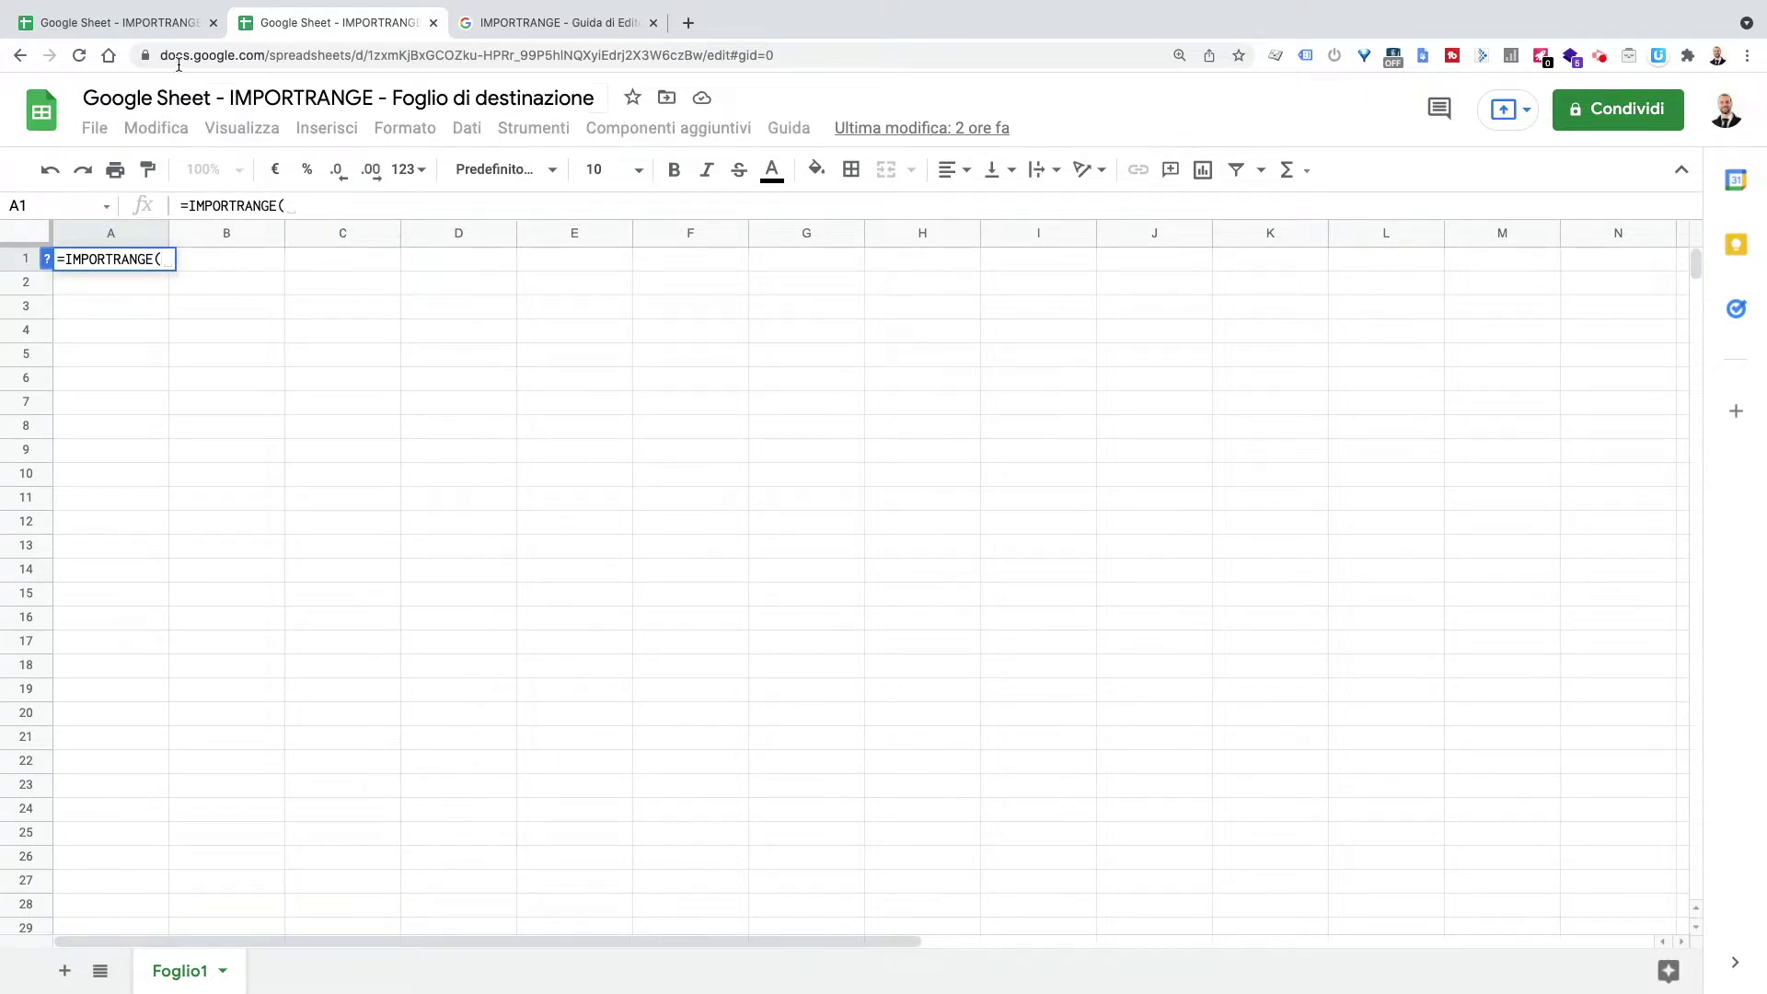
left_click(171, 25)
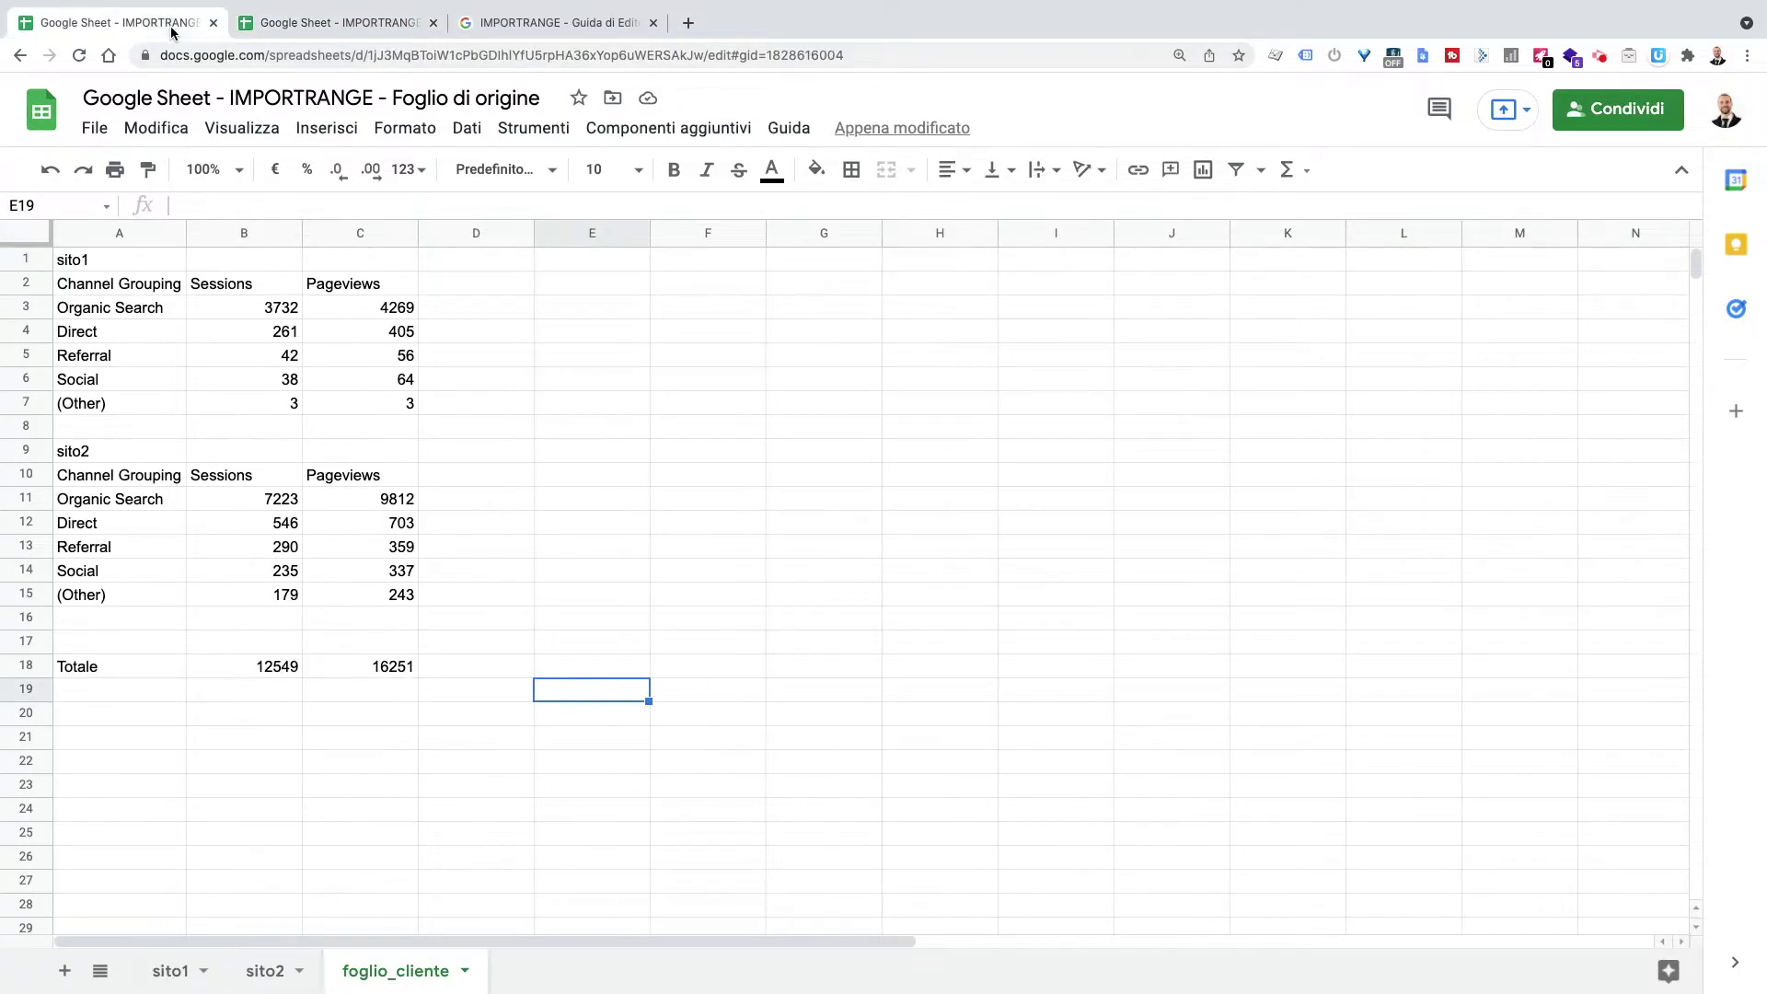
left_click_drag(161, 57, 734, 55)
key("ctrl+c")
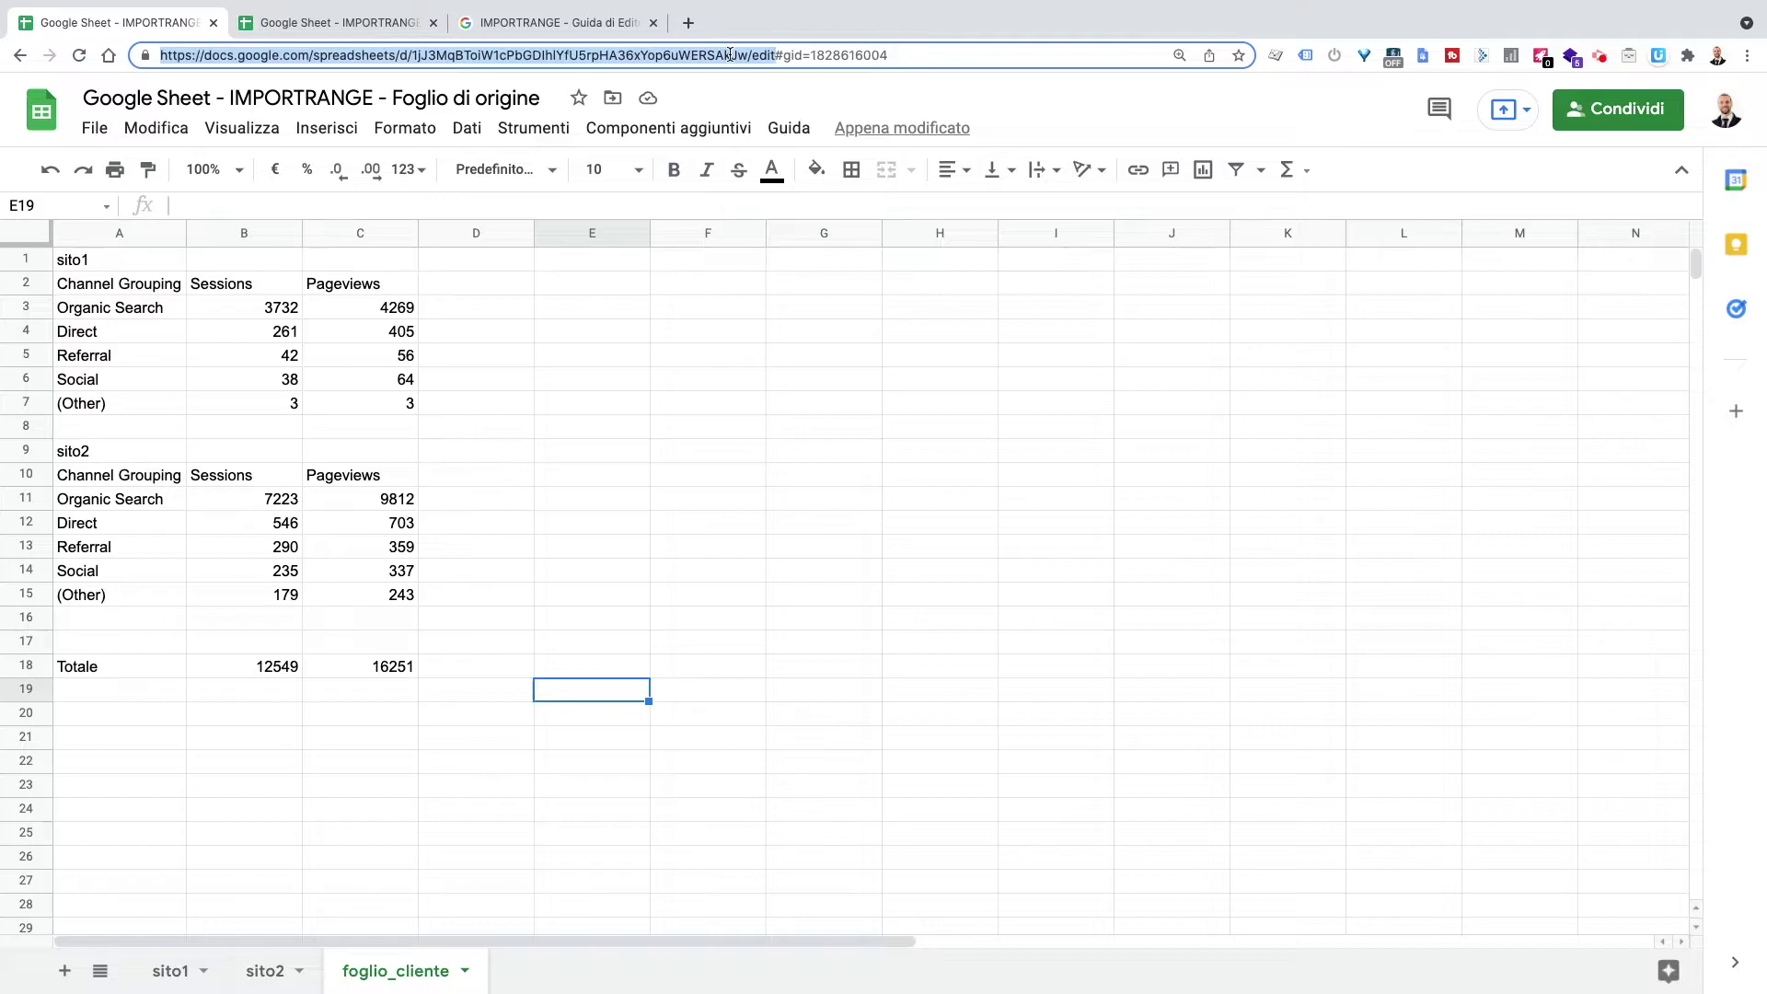
left_click(388, 25)
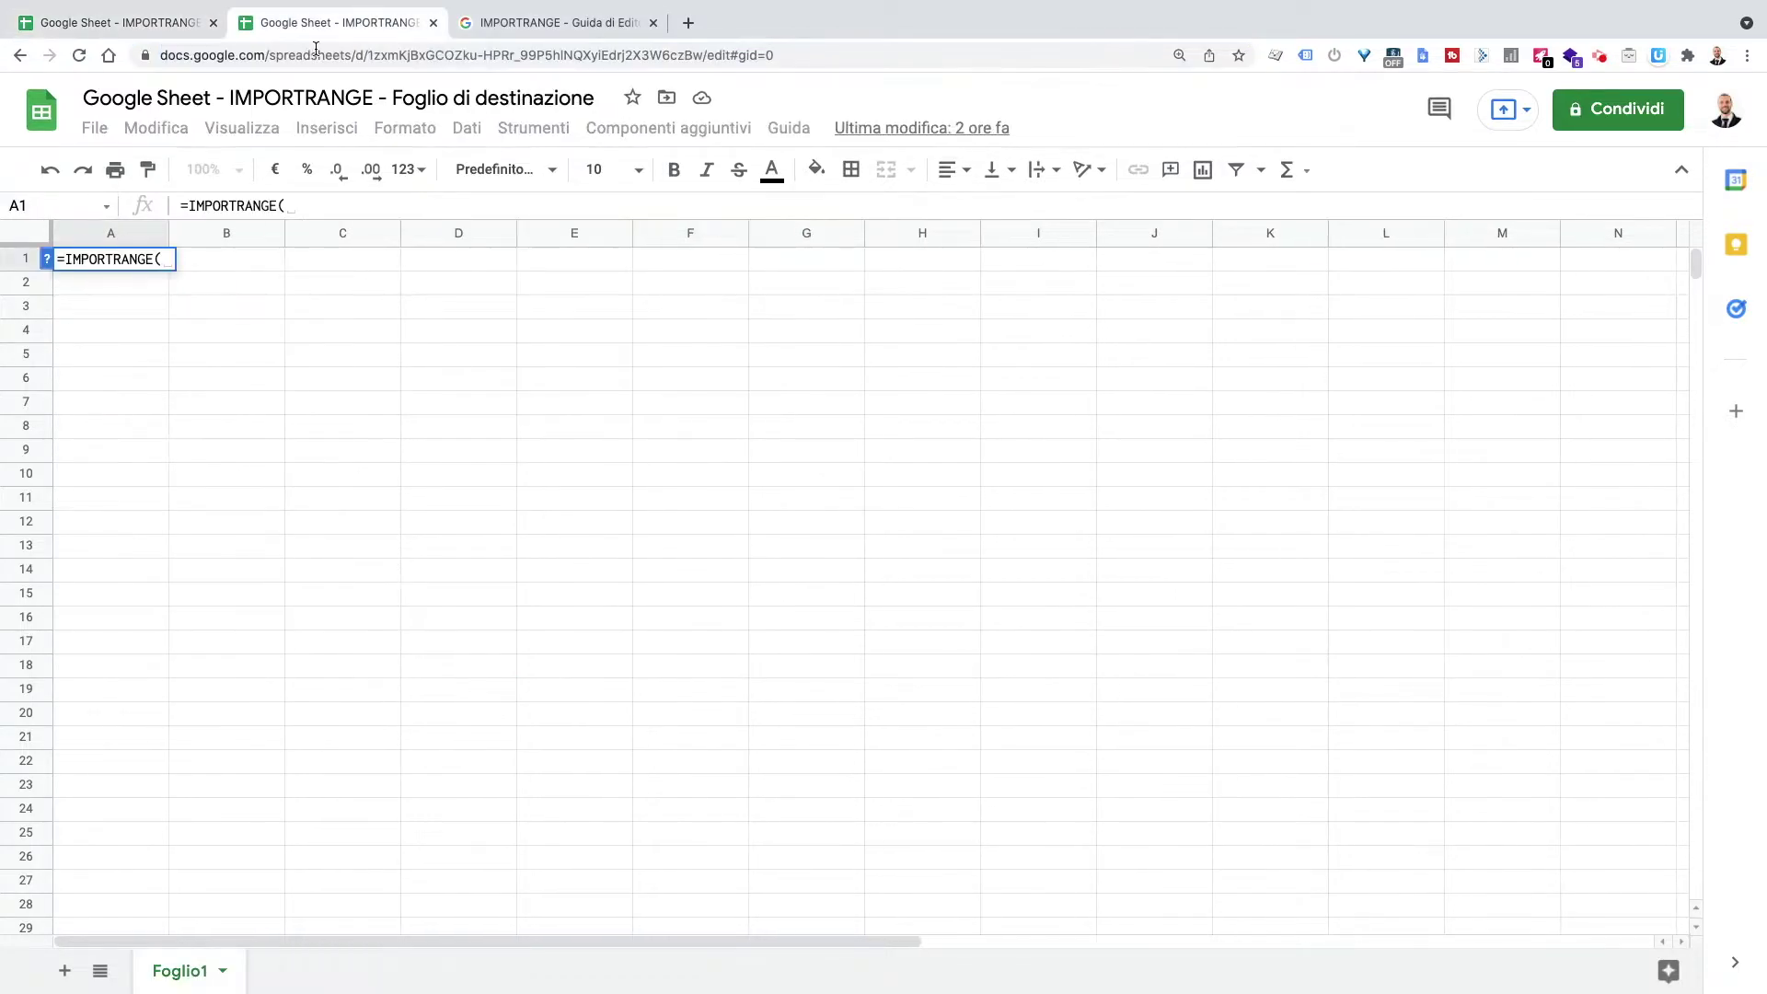
left_click(333, 205)
key("ctrl+v")
type("\";")
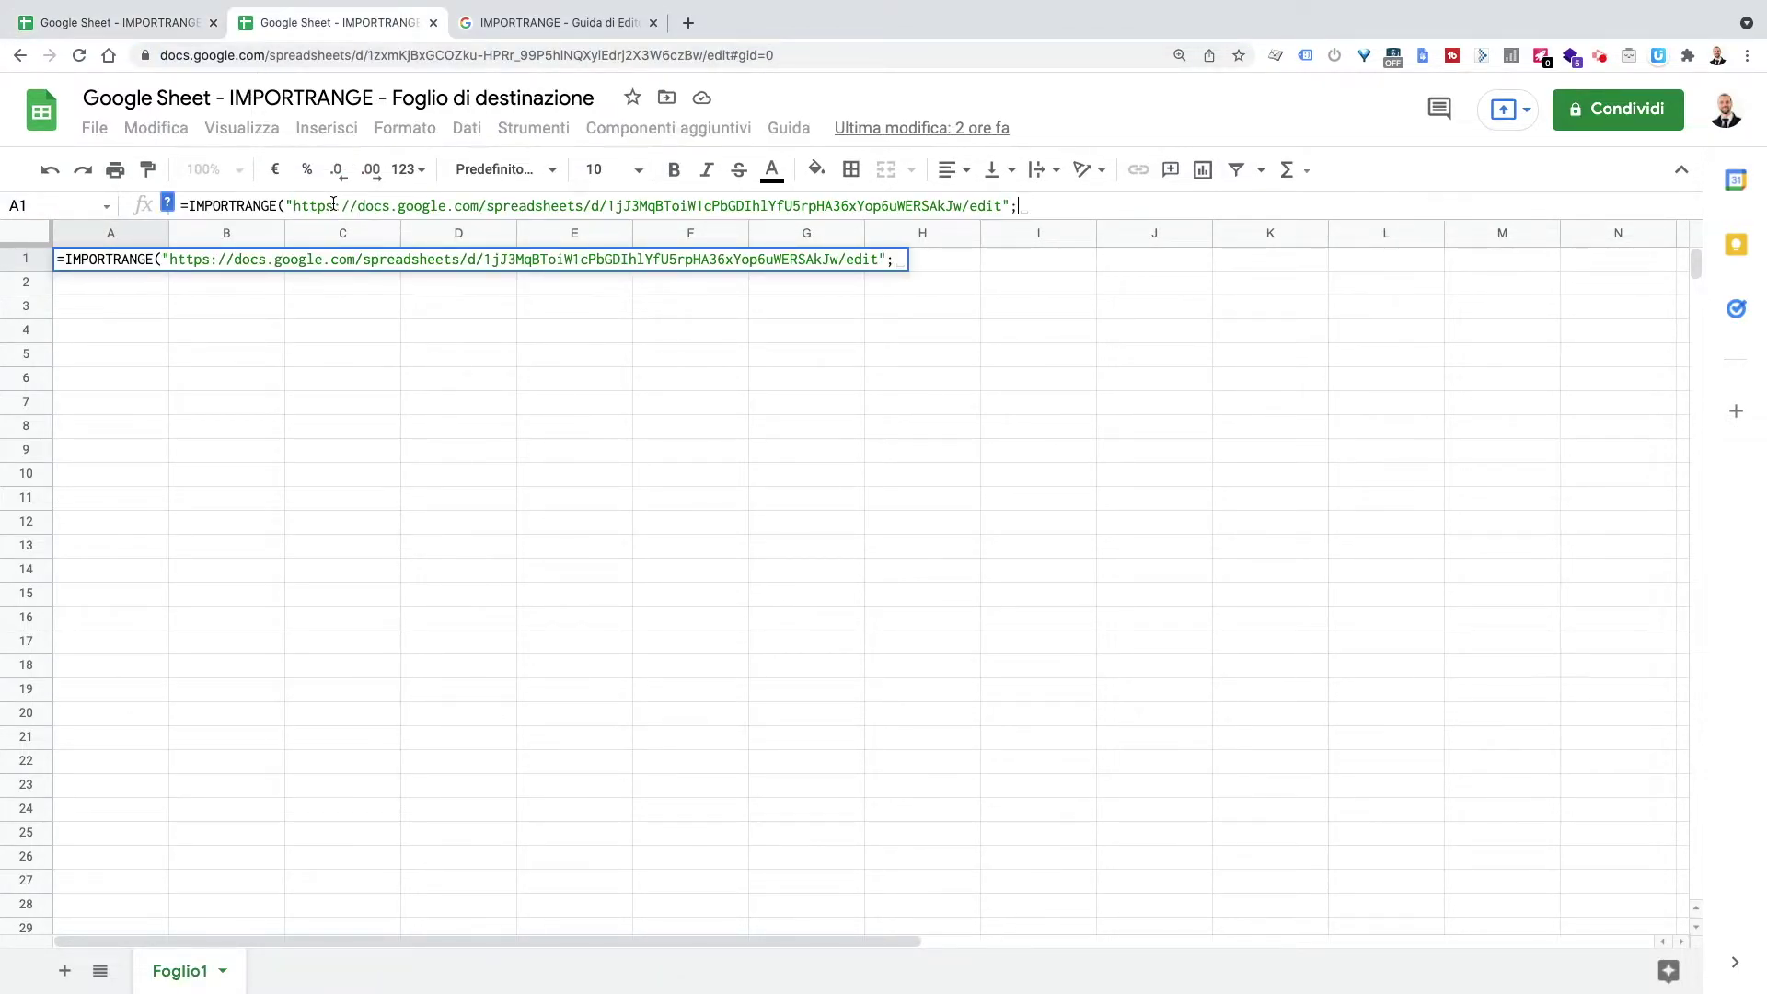
Complete the IMPORTRANGE formula with the quoted range "foglio_cliente!A1:C19" as its second argument.
type("foglio")
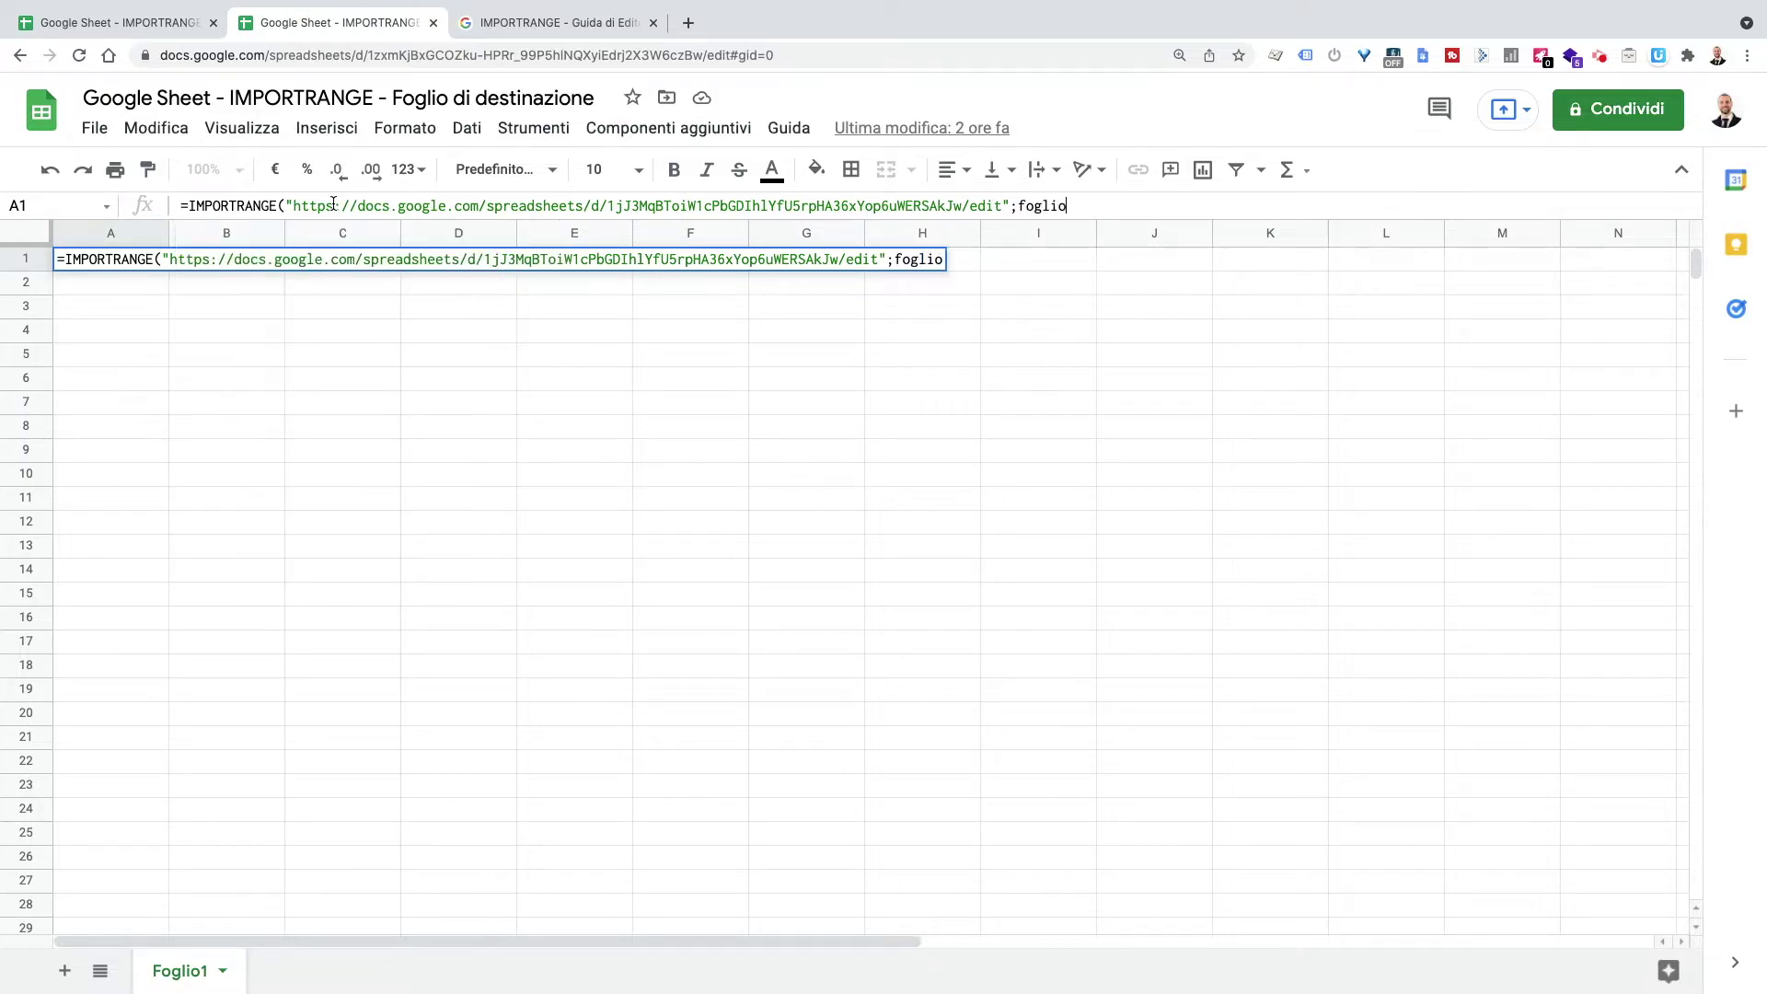
type("_cliente!")
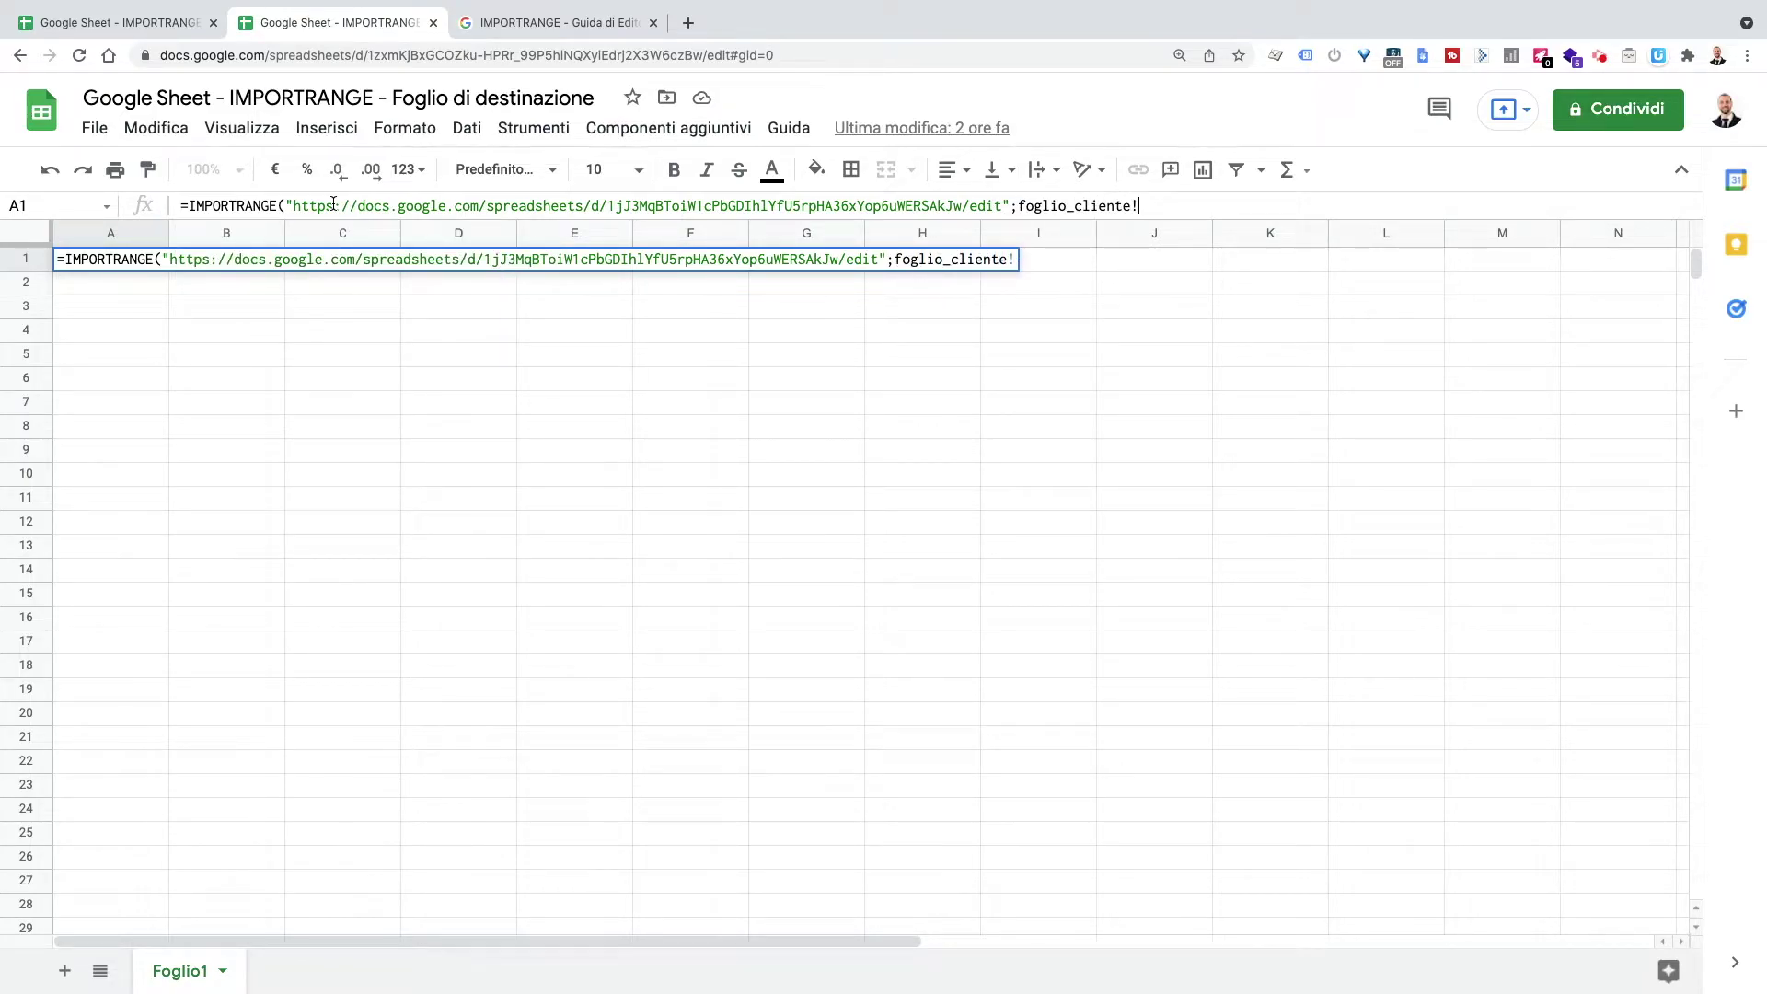
type("A1:C19")
left_click(895, 260)
type("\"")
key("Return")
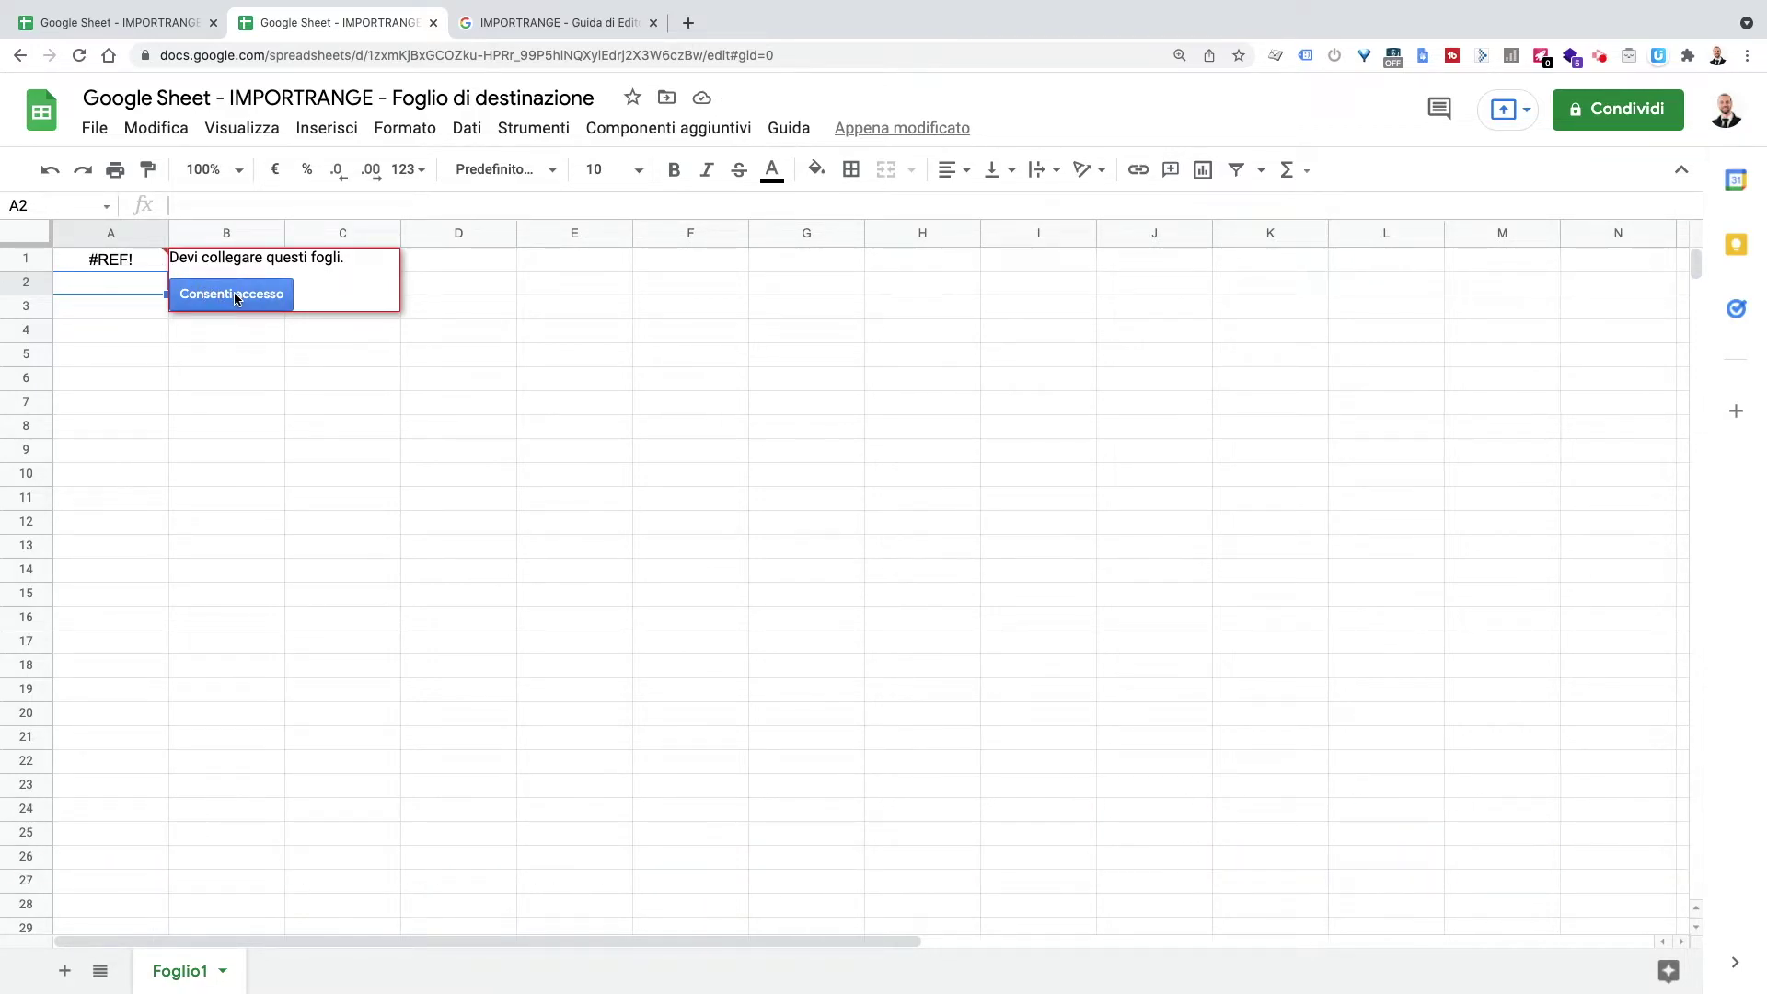
Allow the destination spreadsheet to access the source data and fit column A to its contents.
left_click(256, 303)
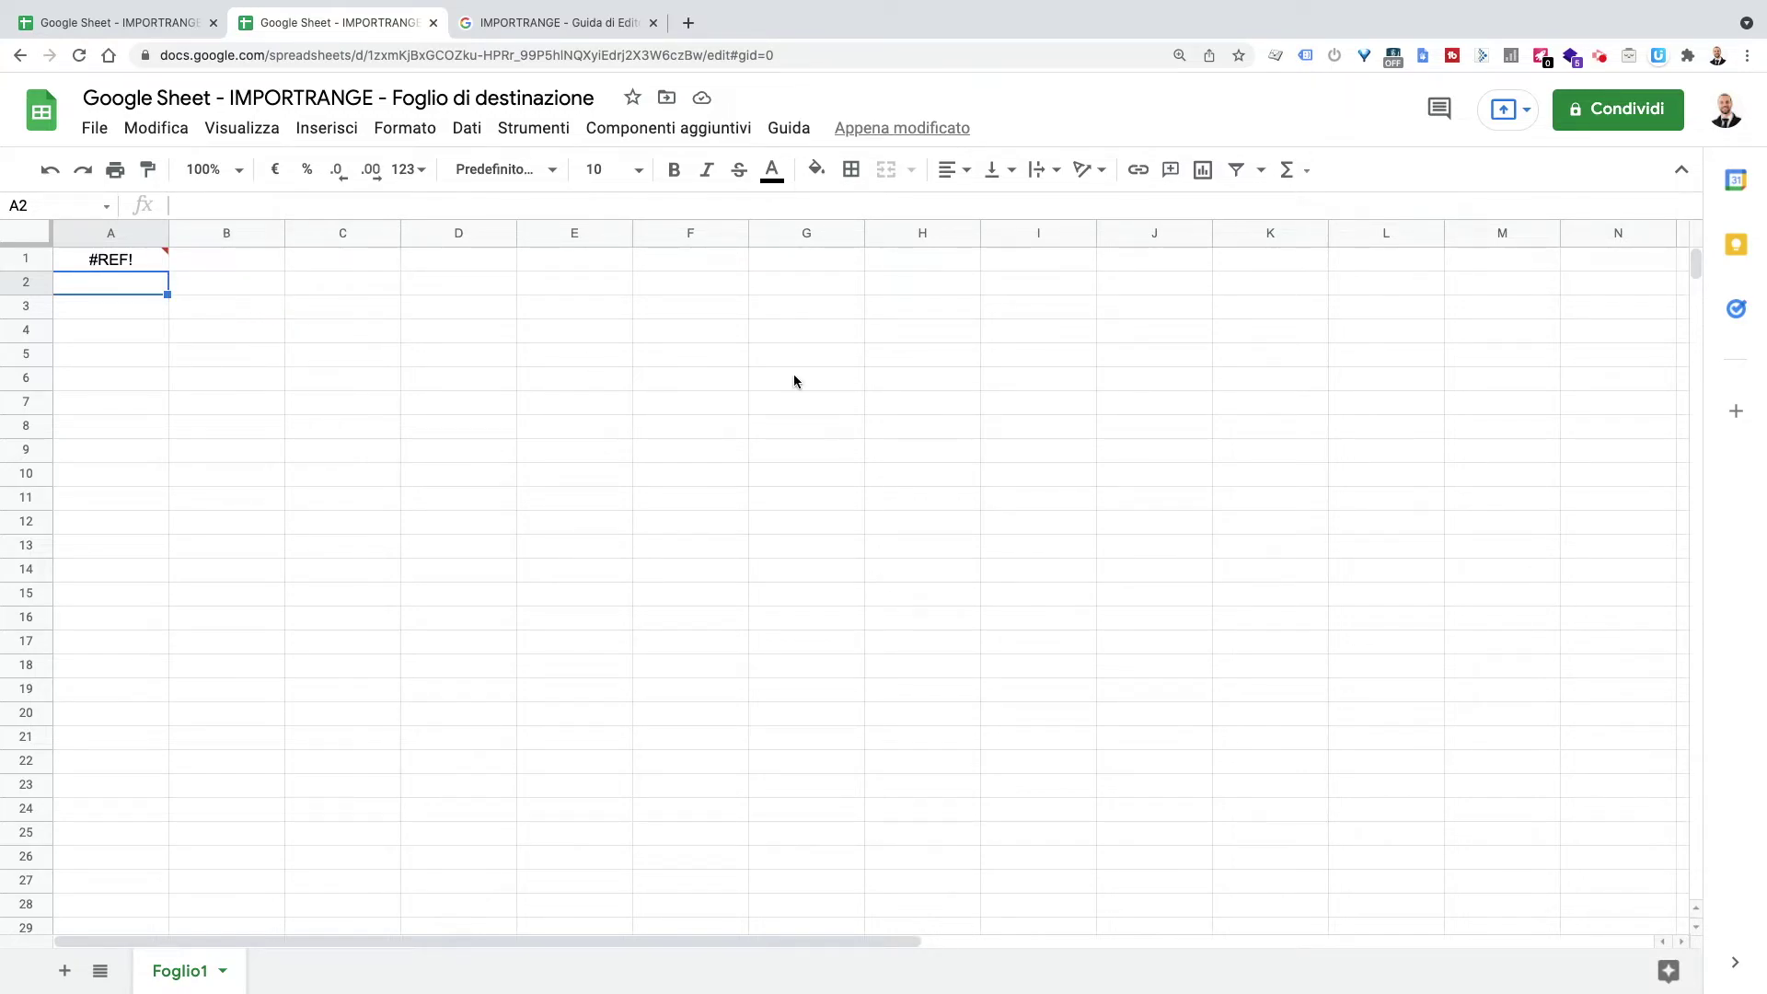
double_click(168, 233)
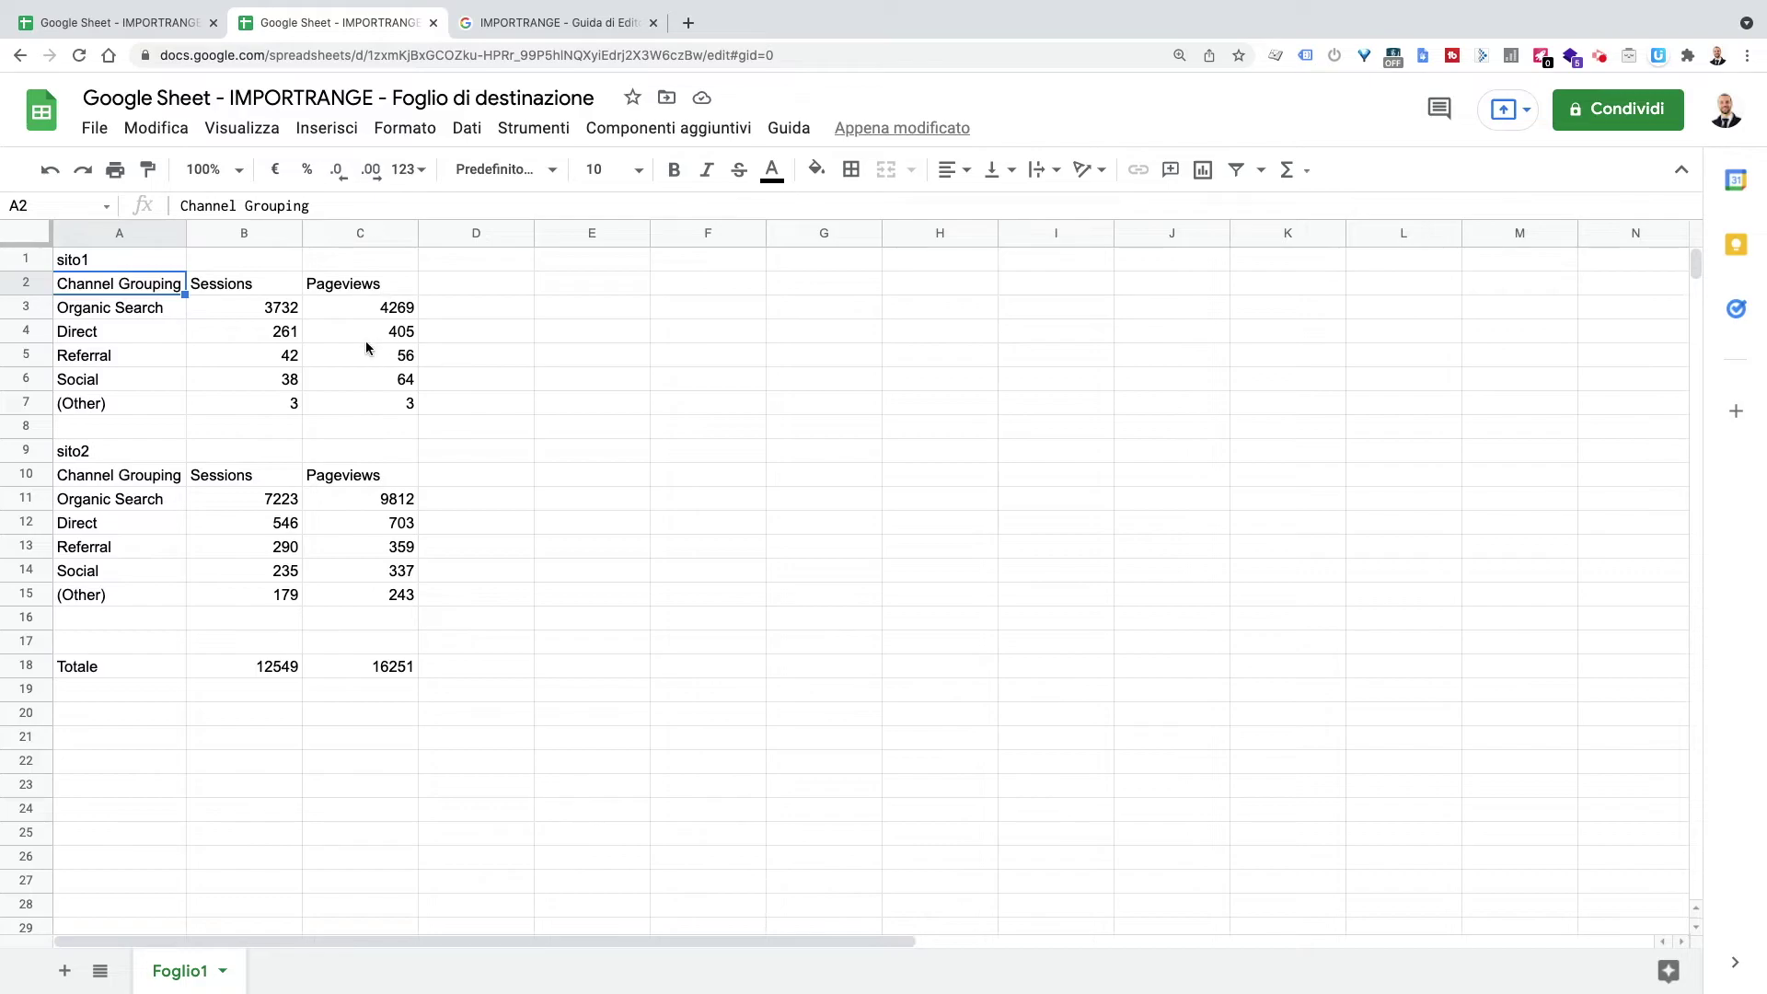
Enter the note "Verificare sorgente e mezzo" in E15 of the destination sheet and check the source's foglio_cliente sheet.
left_click(565, 602)
type("Verif")
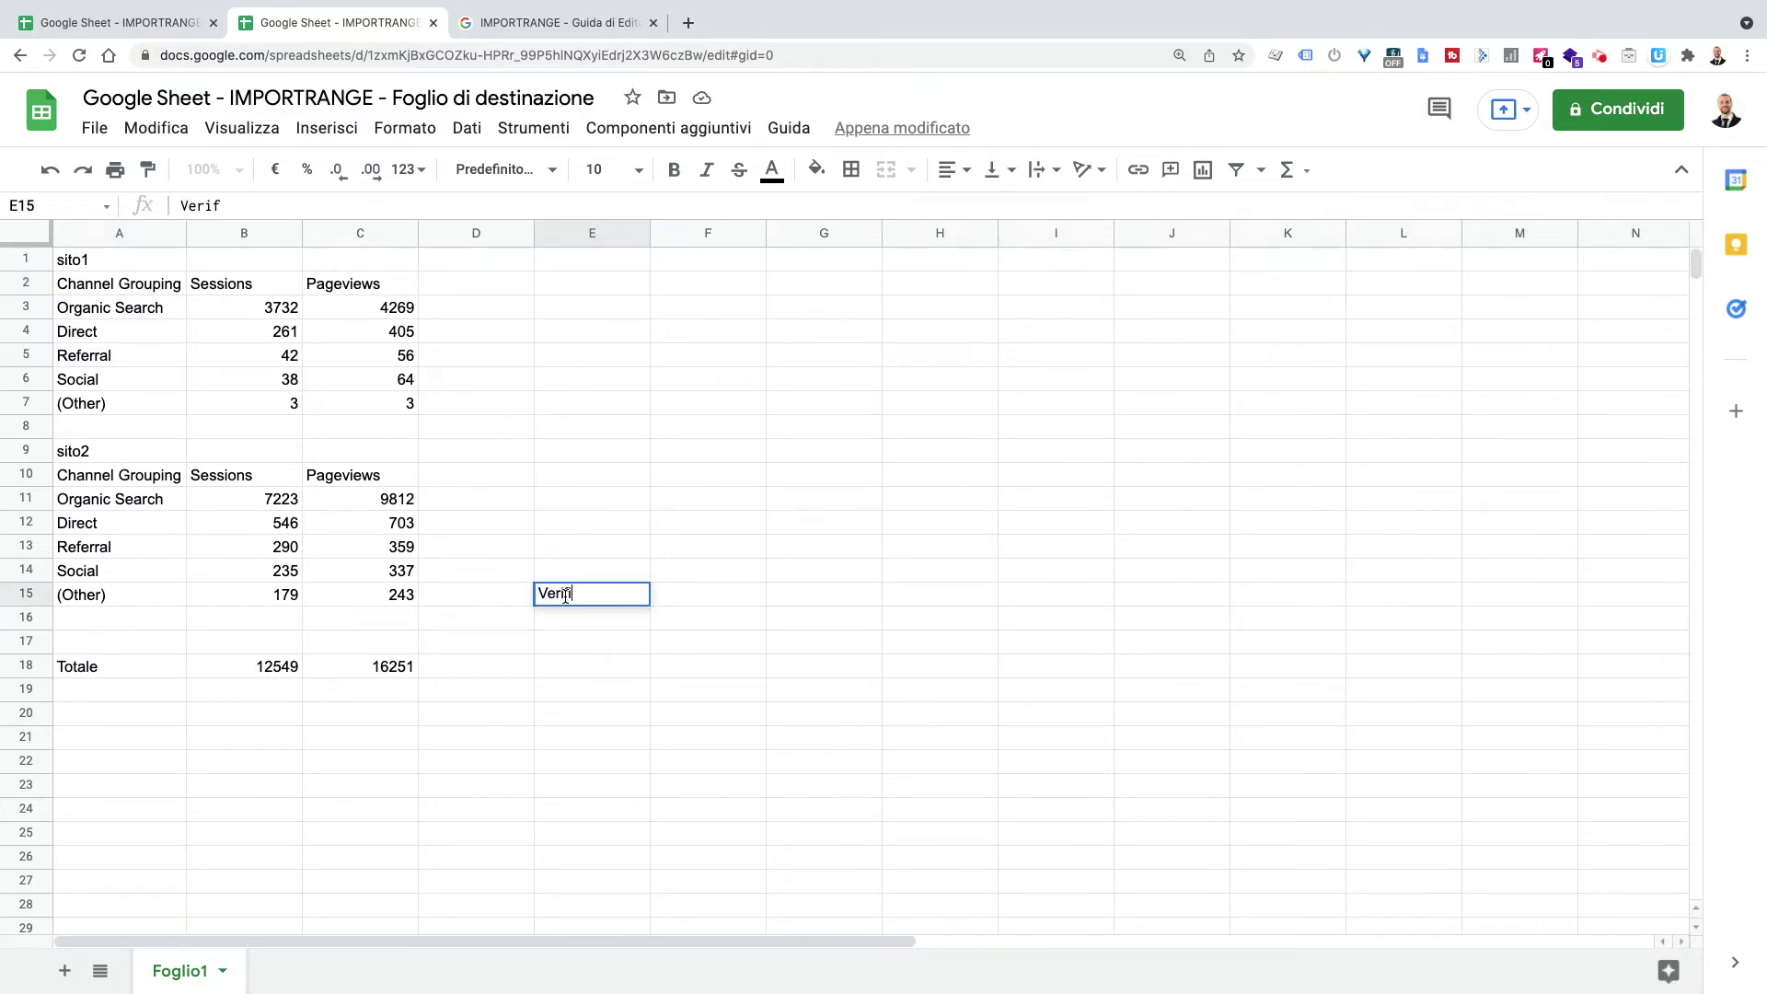
type("icare sorgente e")
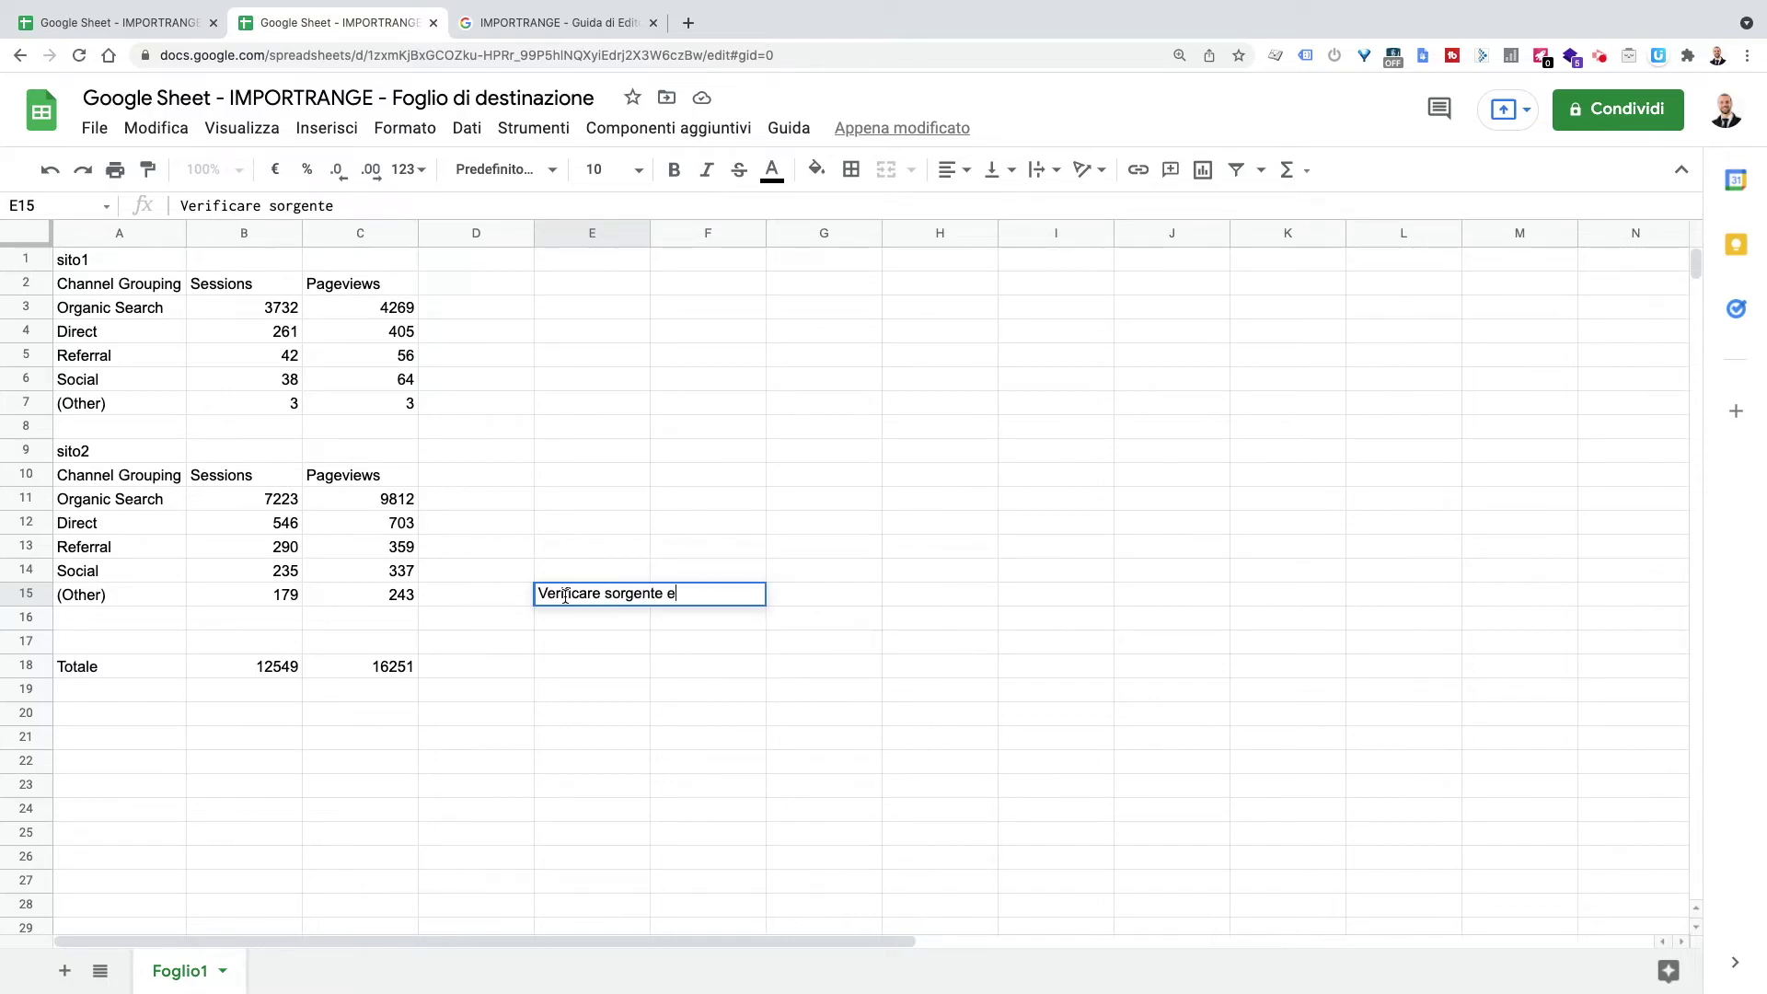
type(" mezzo")
key("Return")
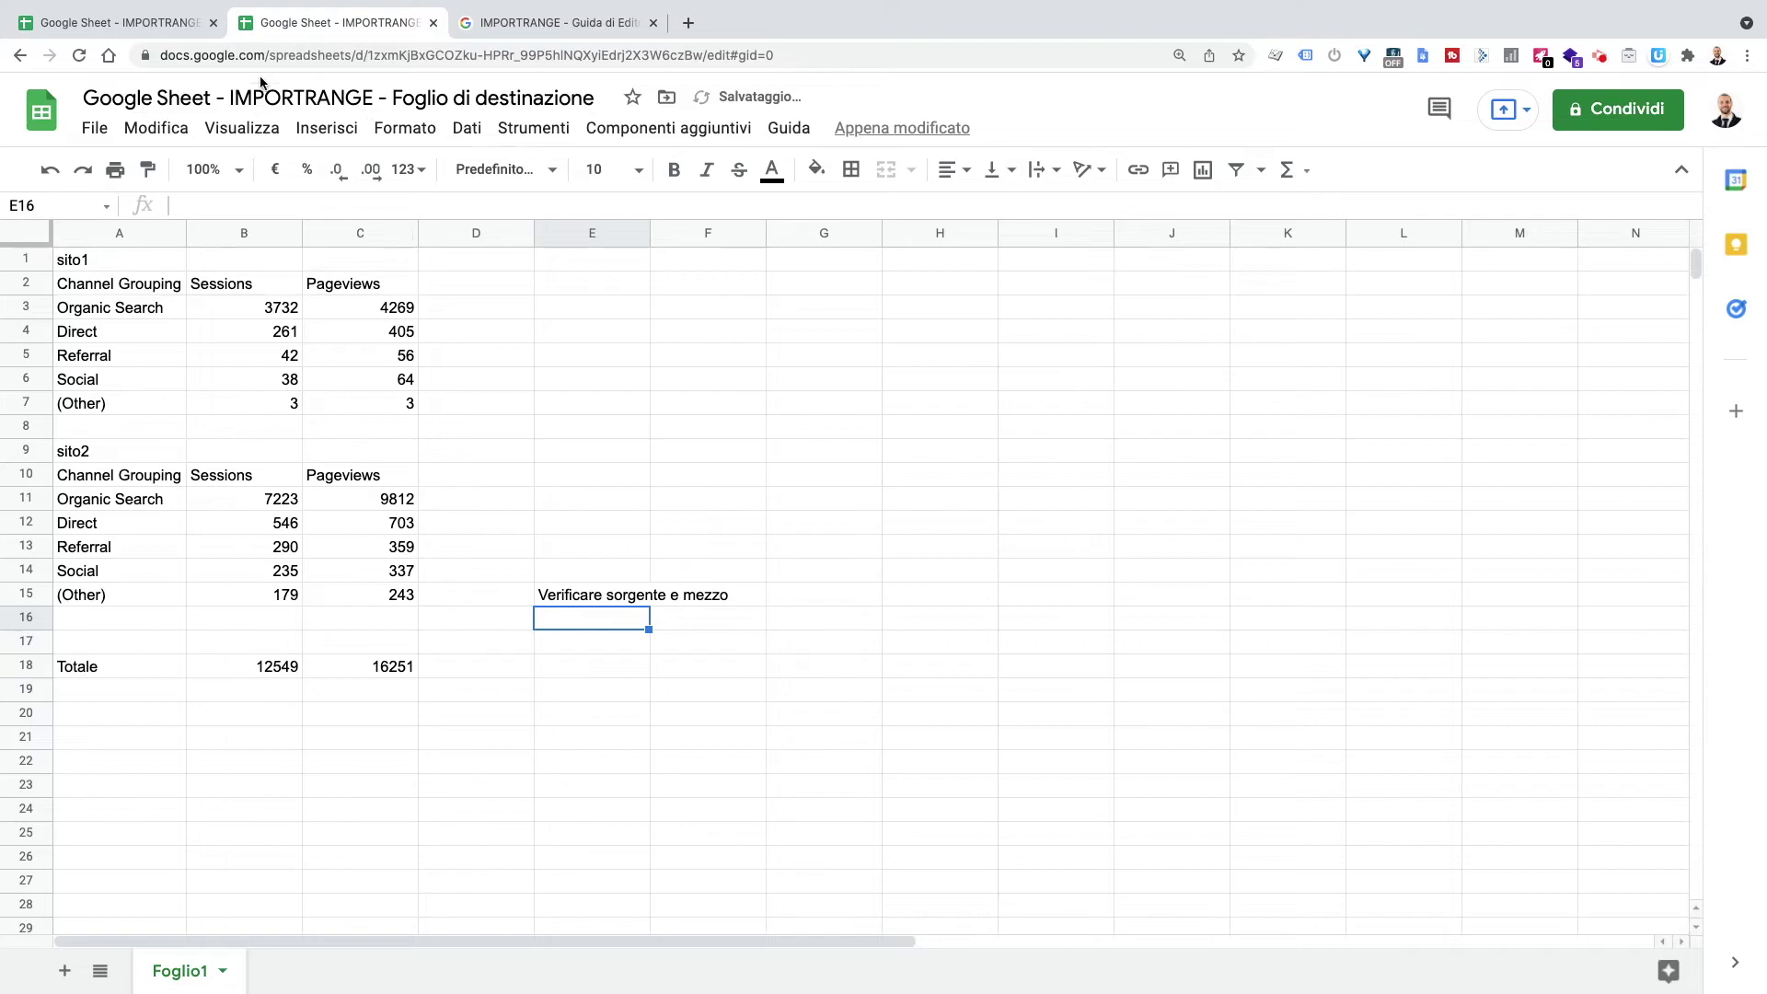
left_click(181, 25)
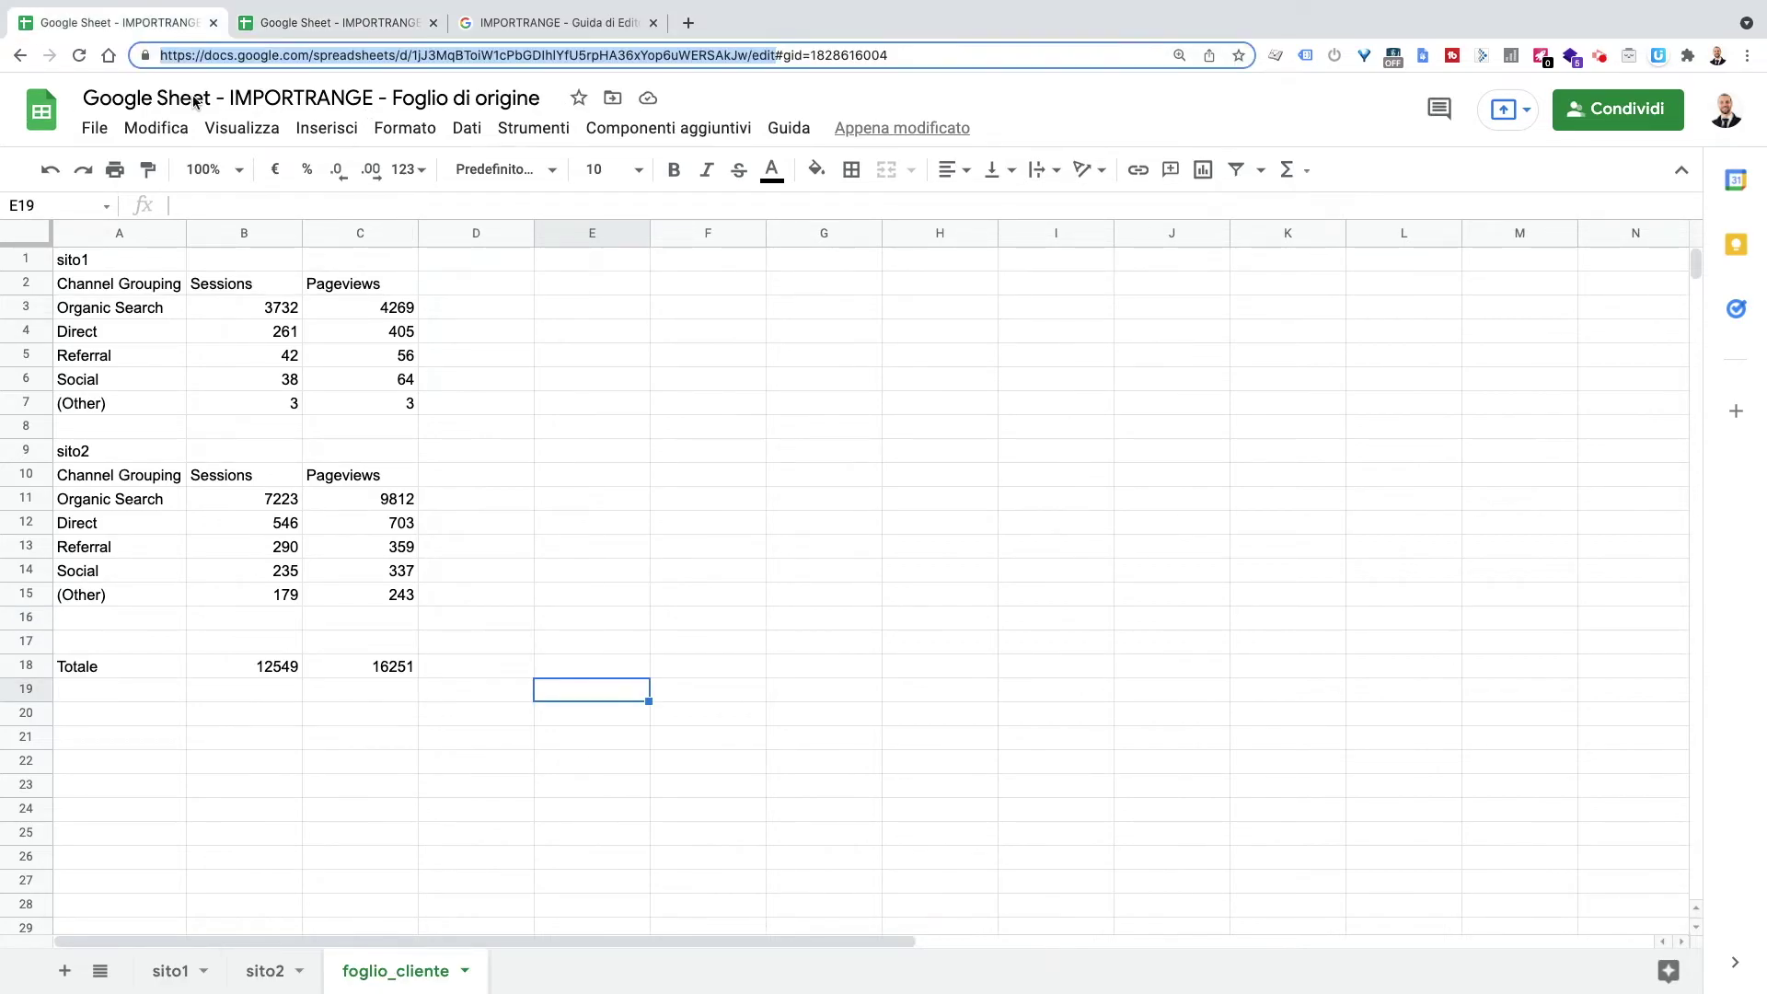
left_click(344, 33)
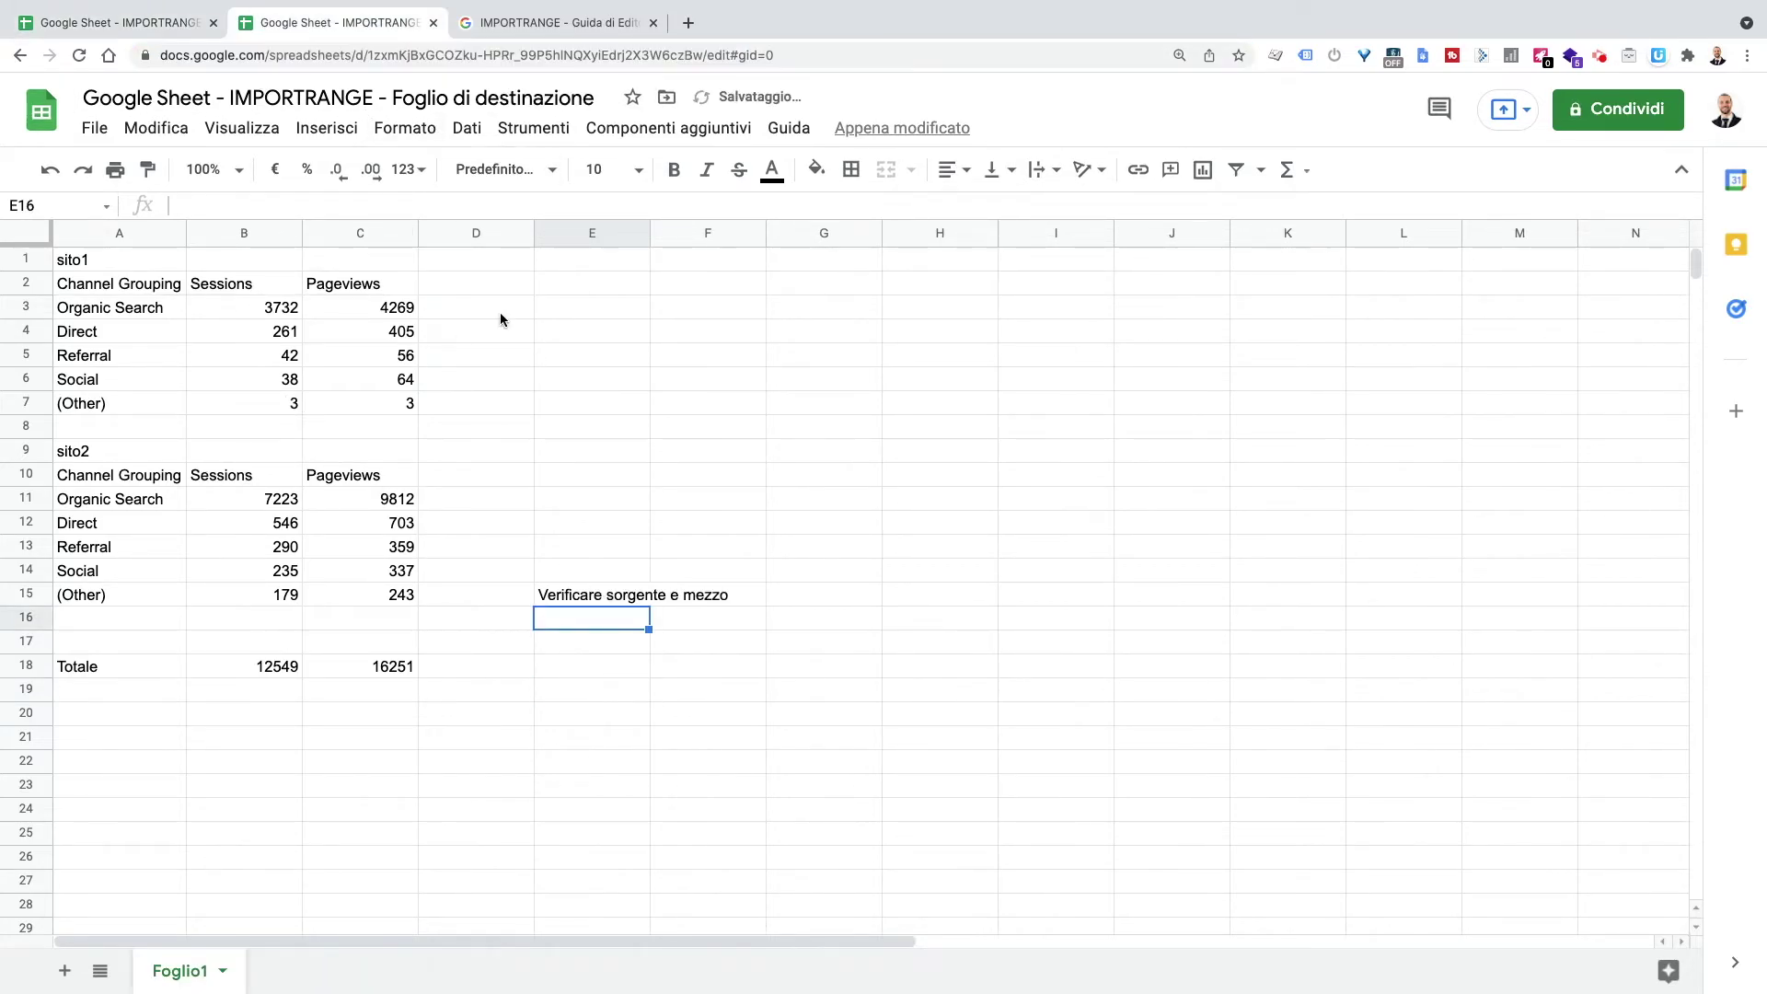